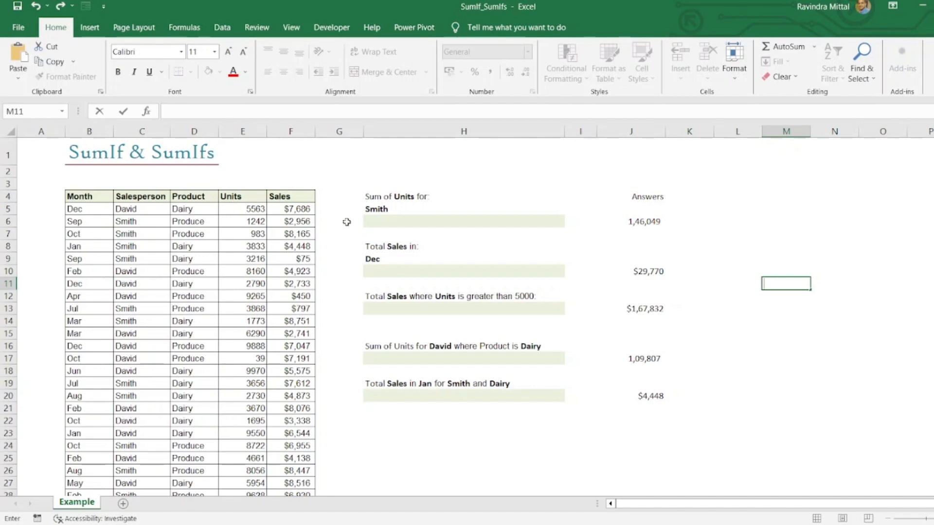
Begin a SUMIF formula in H6 with the Salesperson entries C5:C66 as the criteria range
left_click(380, 219)
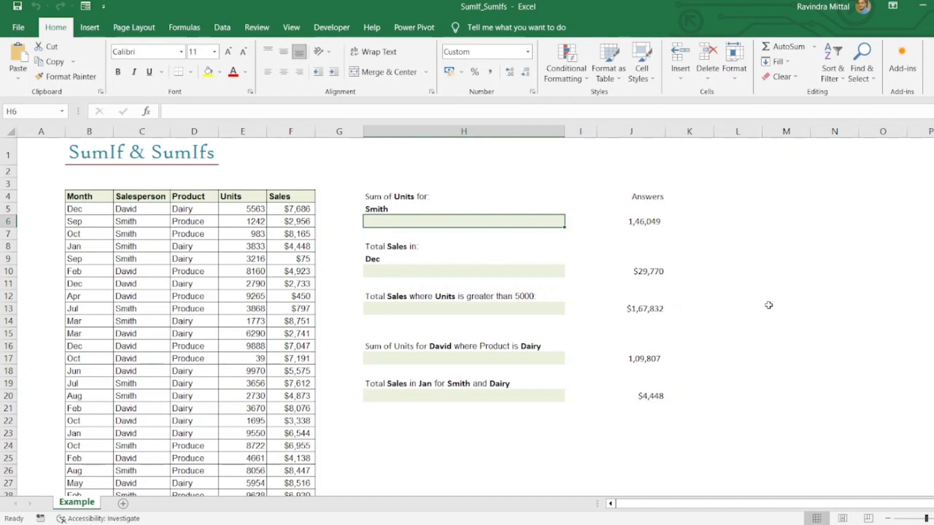
type("=sum")
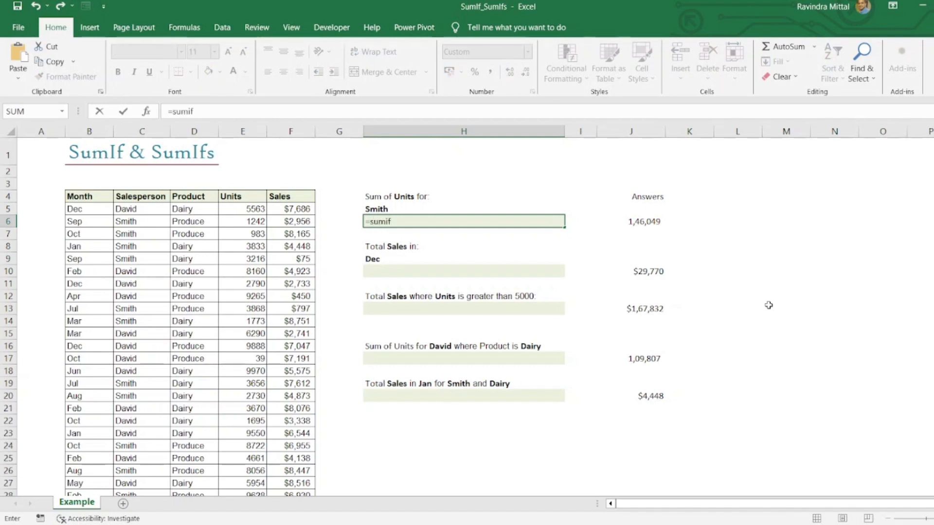
type("if")
key("Tab")
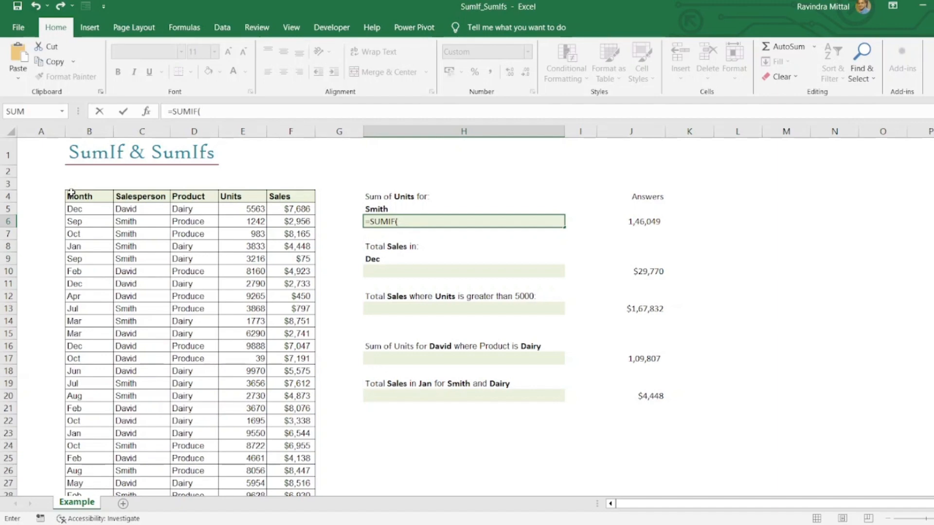
left_click(140, 209)
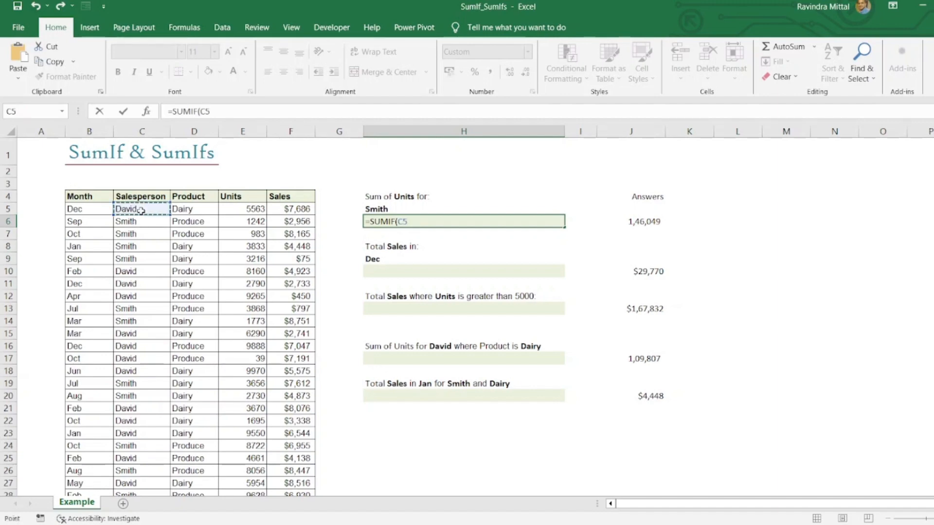
key("ctrl+shift+Down")
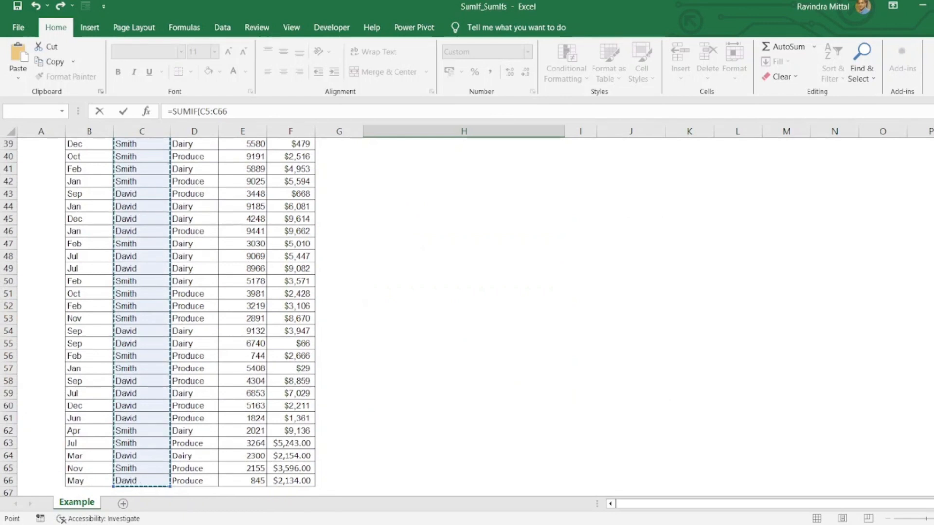
key("ctrl+BackSpace")
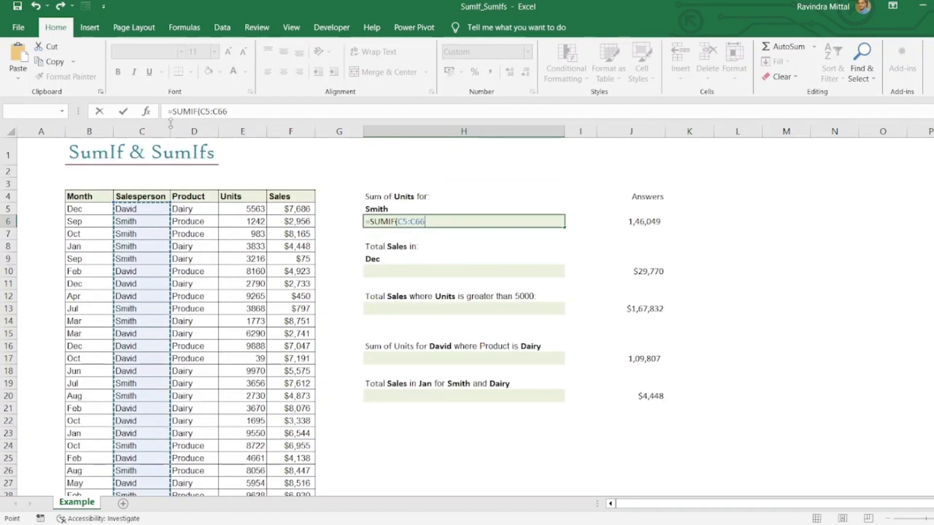
left_click(287, 111)
type(",")
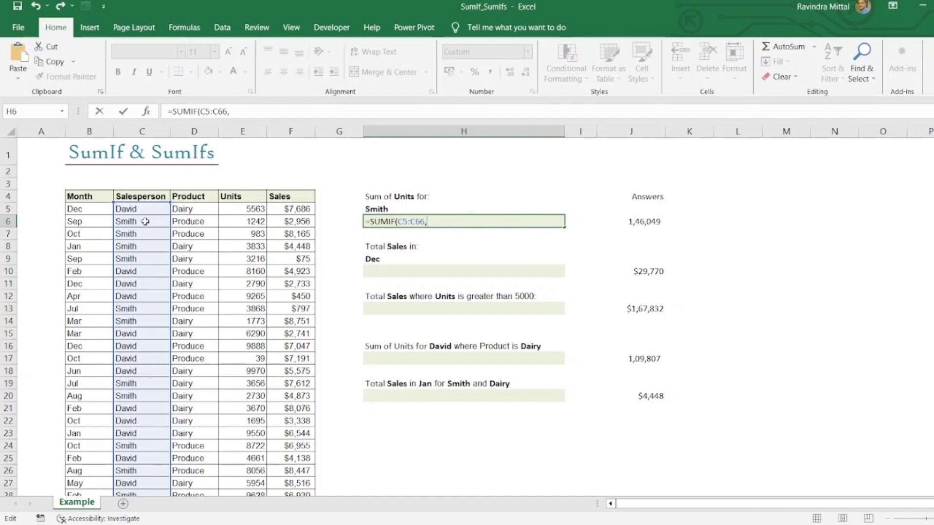
Complete the H6 SUMIF with C6 as the criterion and the Units values E5:E66 as the sum range, then review the formula
left_click(145, 221)
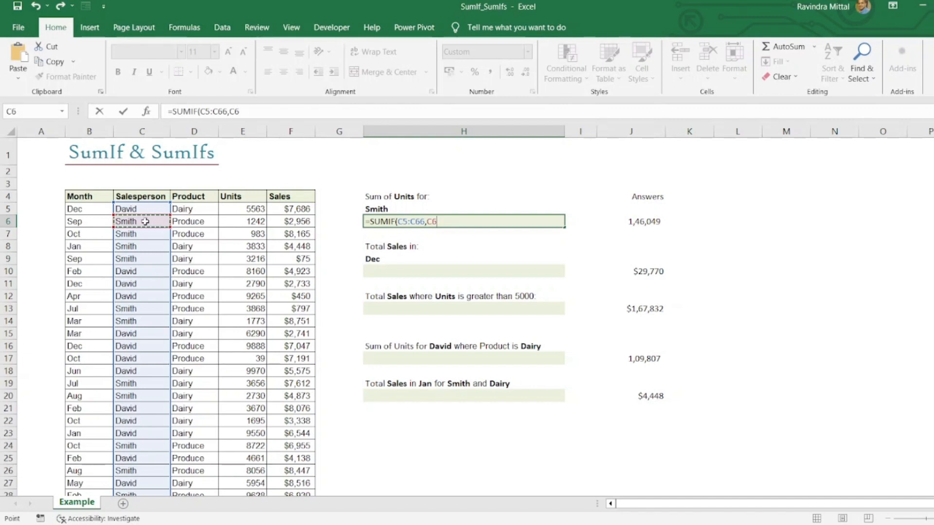
type(",")
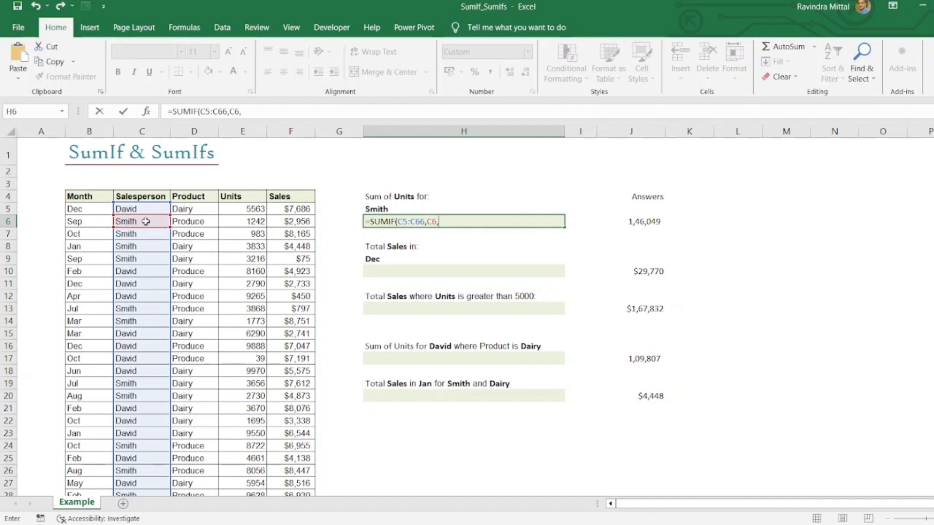
left_click(236, 207)
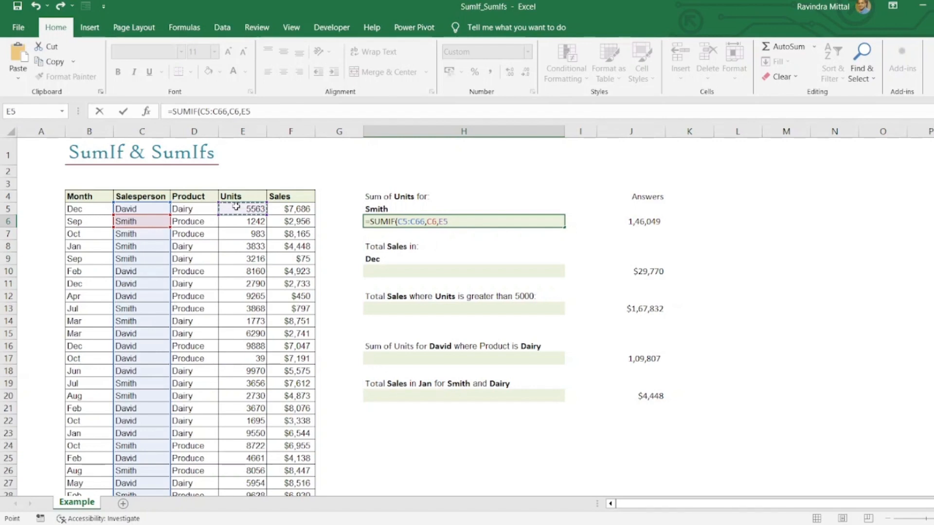
key("ctrl+shift+Down")
key("Return")
scroll(236, 207, "up", 13)
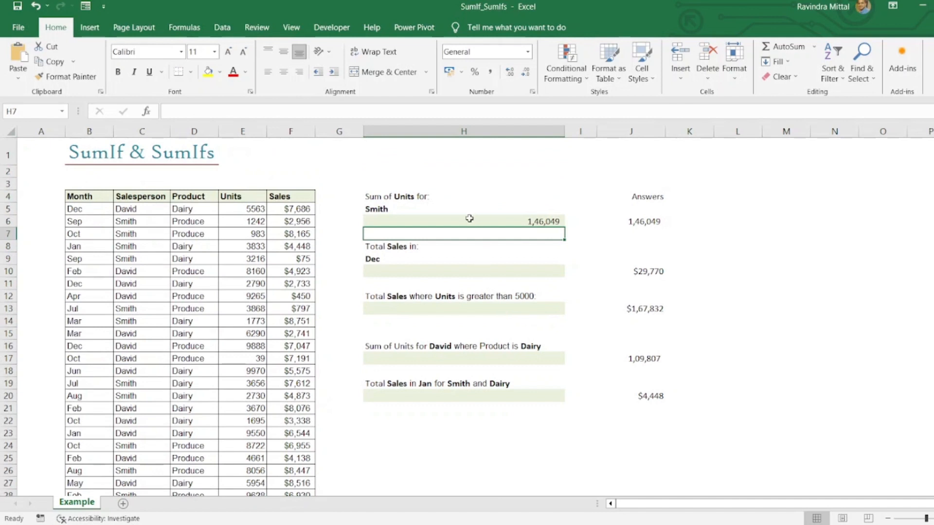
left_click(469, 219)
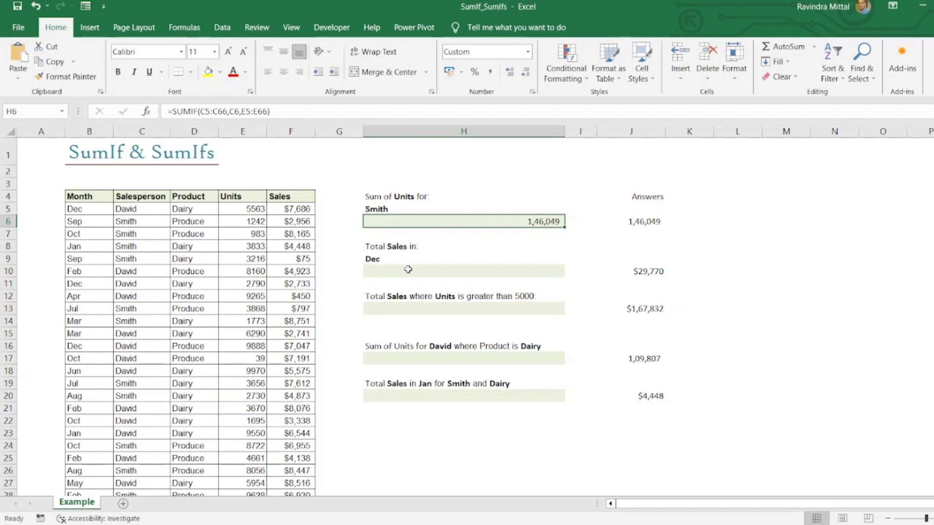
Begin a SUMIF formula in H10 with the Month entries B5:B66 as the criteria range
left_click(410, 269)
type("=sum")
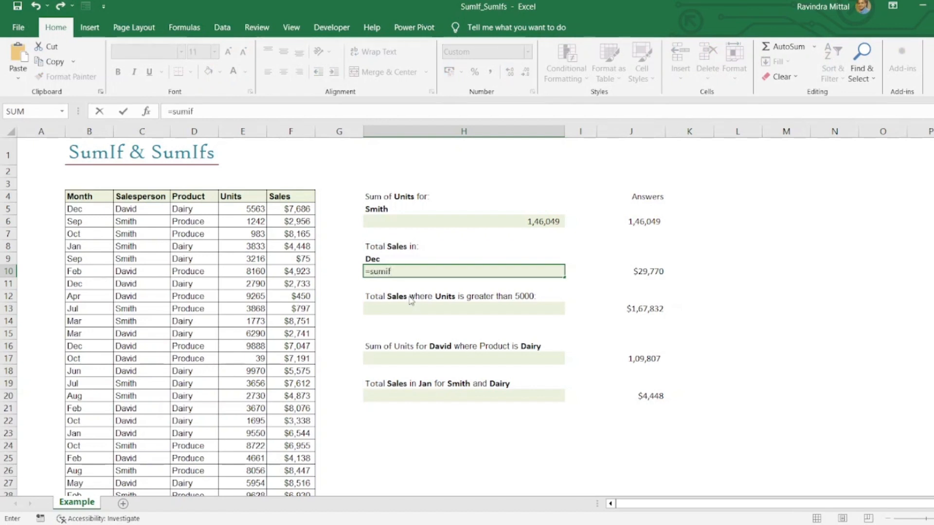
type("if")
key("Tab")
left_click(91, 210)
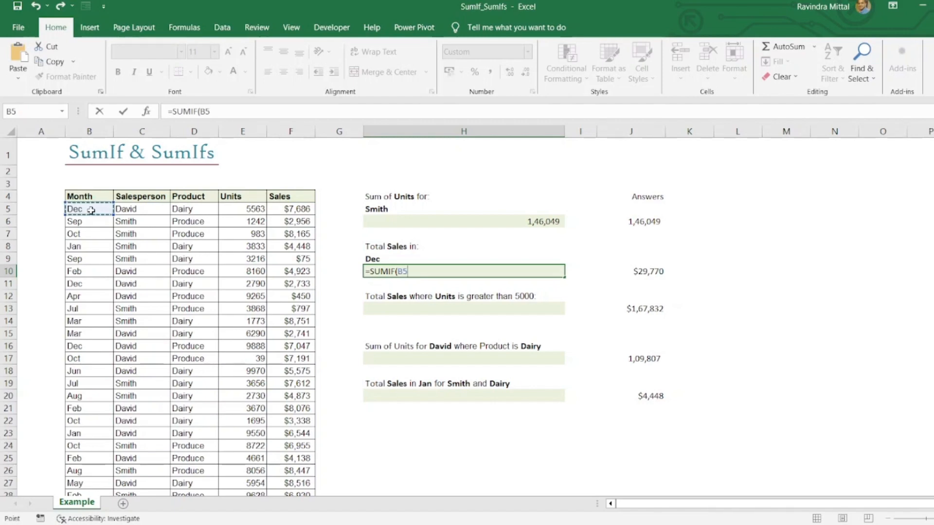
key("ctrl+shift+Down")
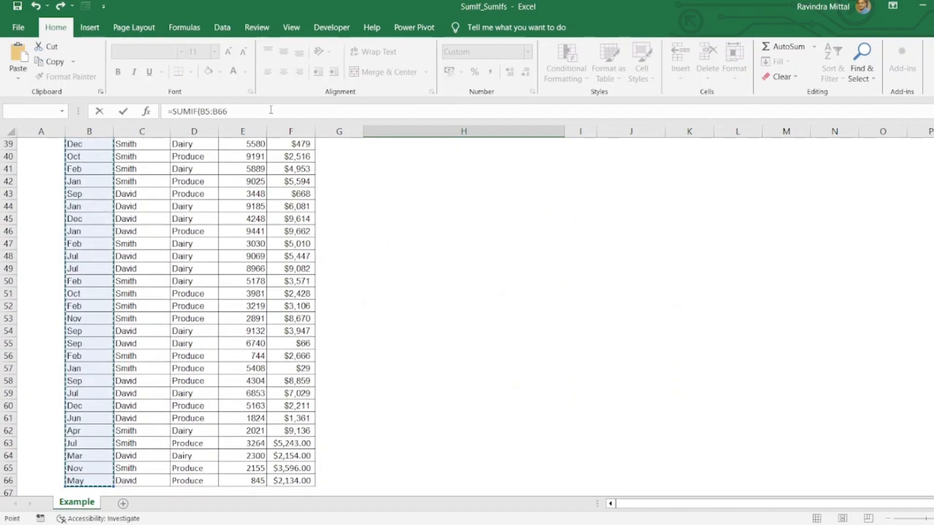
left_click(271, 110)
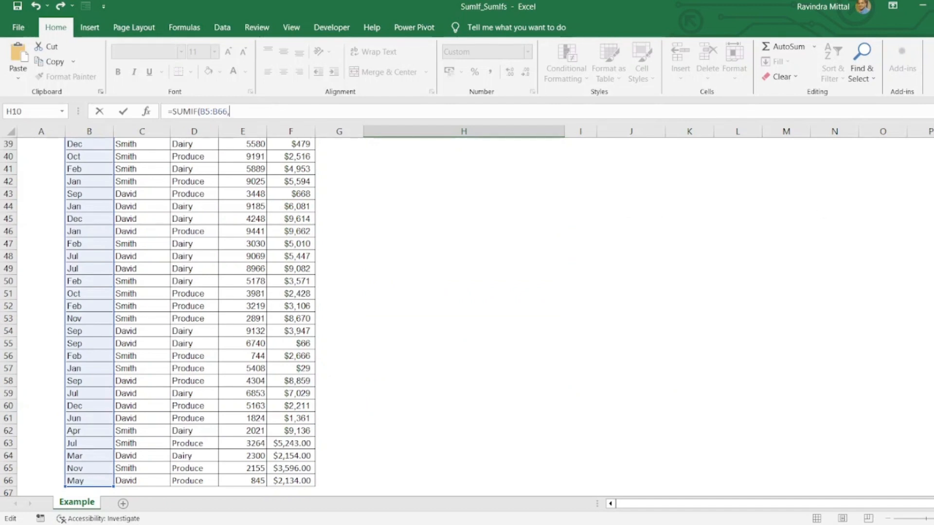
Finish the H10 SUMIF using B5 as the criterion and the Sales values F5:F66 as the sum range
scroll(467, 316, "up", 13)
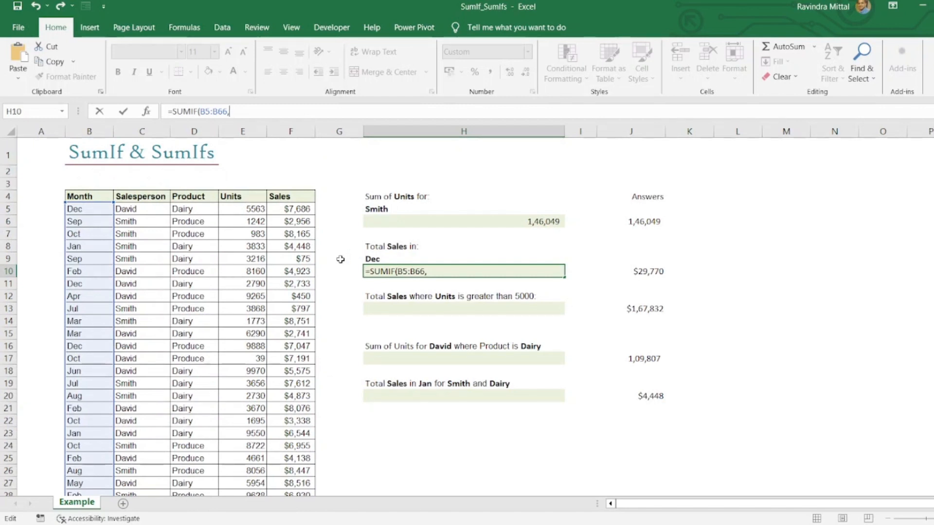
left_click(82, 210)
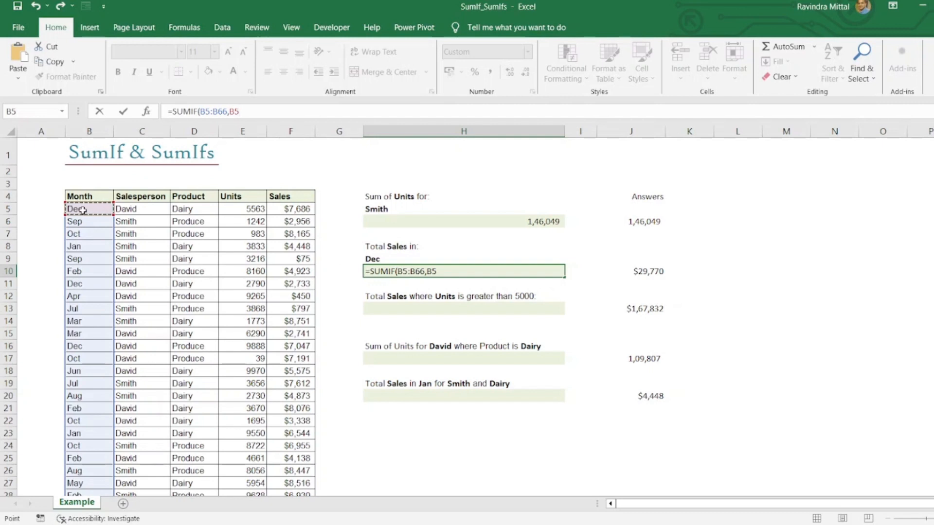
type(",")
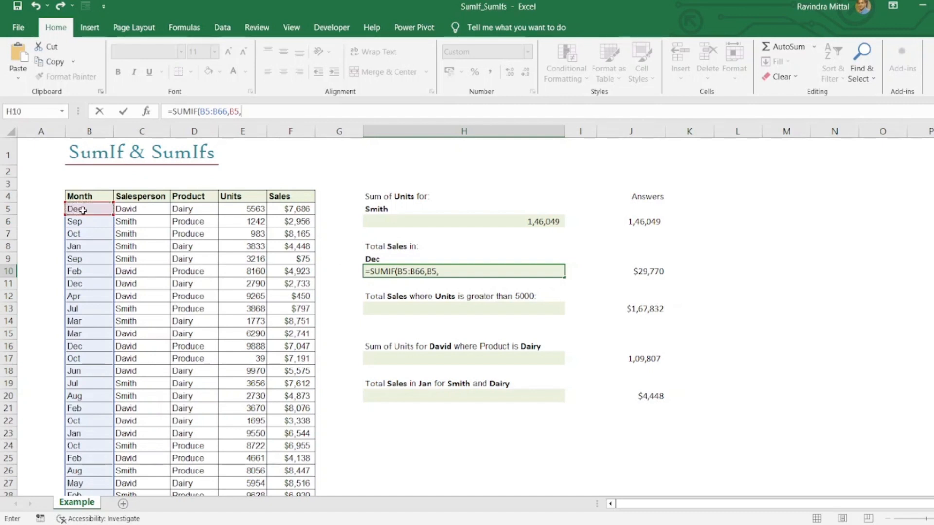
left_click(293, 206)
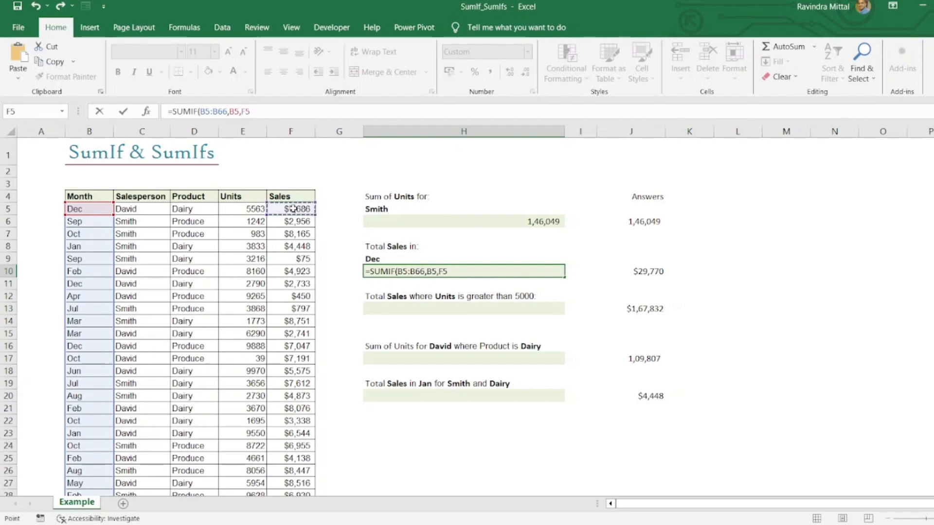
key("ctrl+shift+Down")
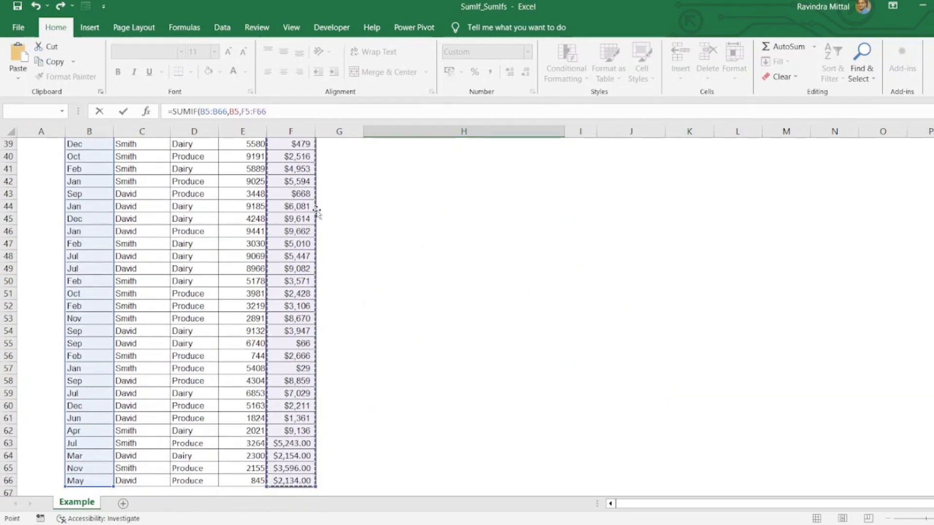
key("Return")
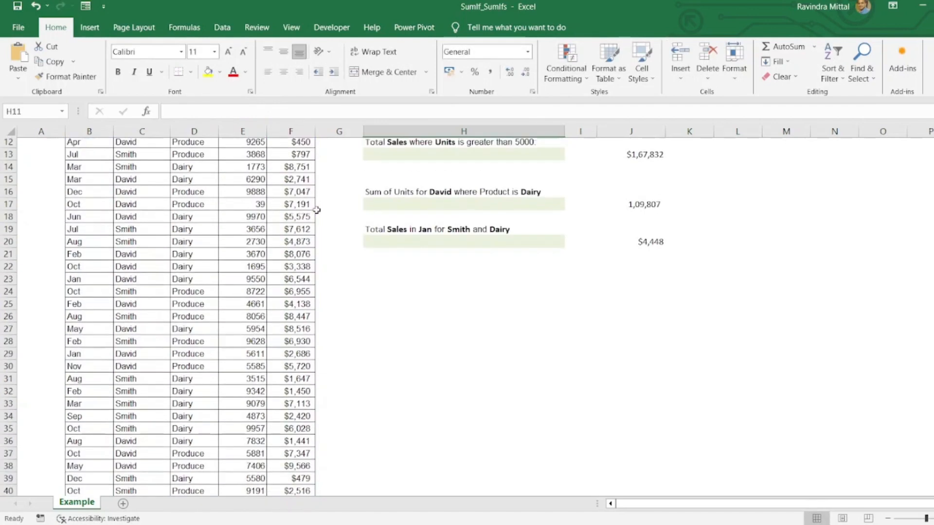
scroll(323, 211, "up", 3)
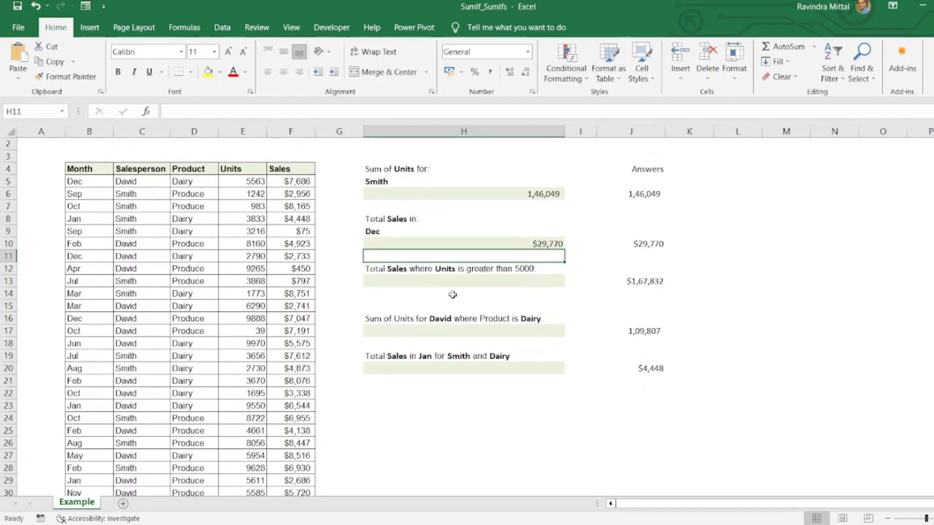
Begin a SUMIF formula in H13 with the Units values E5:E66 as the criteria range
left_click(397, 278)
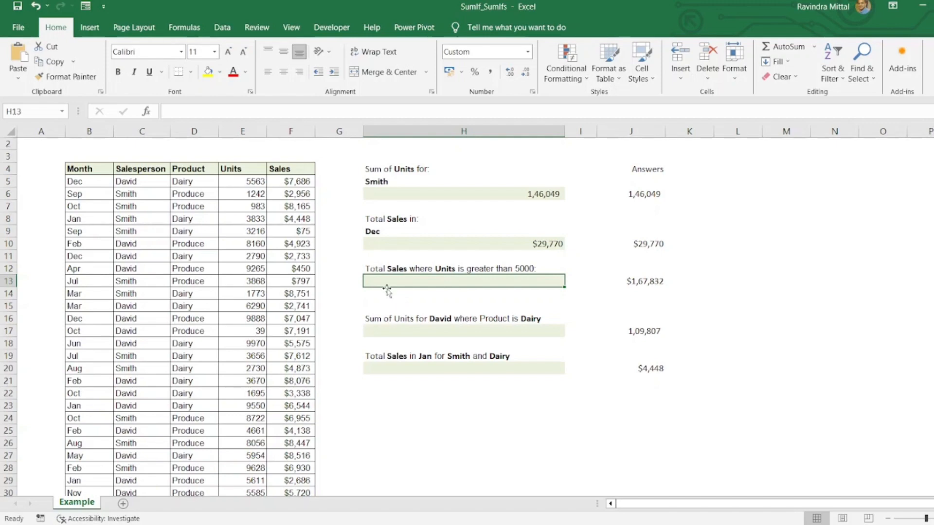
scroll(387, 282, "up", 1)
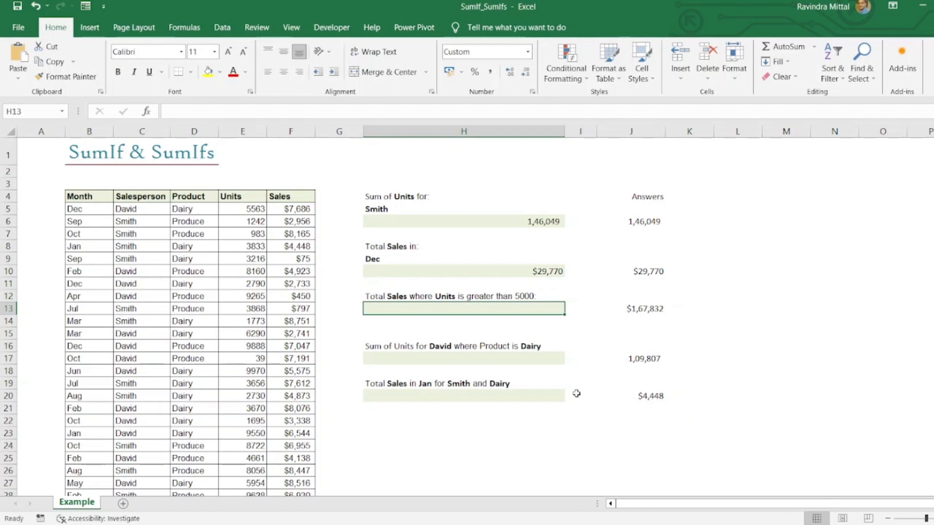
type("=sum")
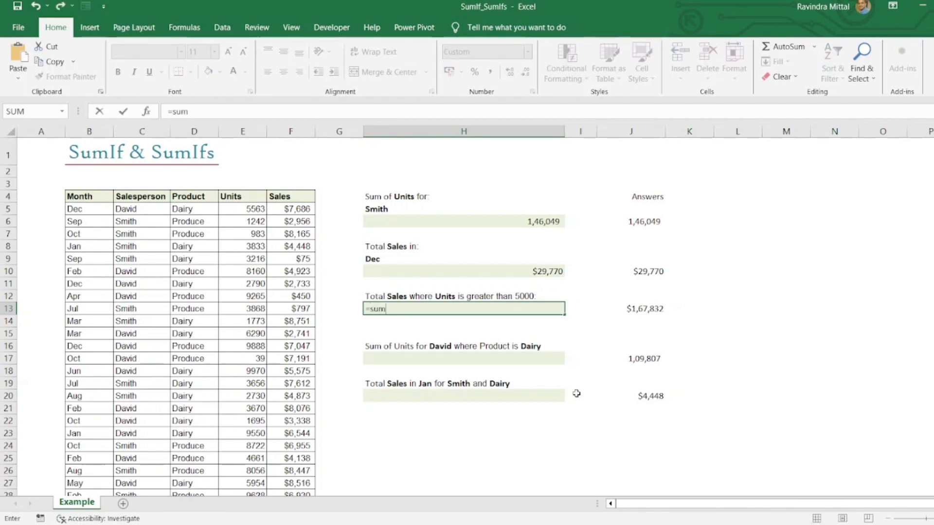
type("if")
key("Tab")
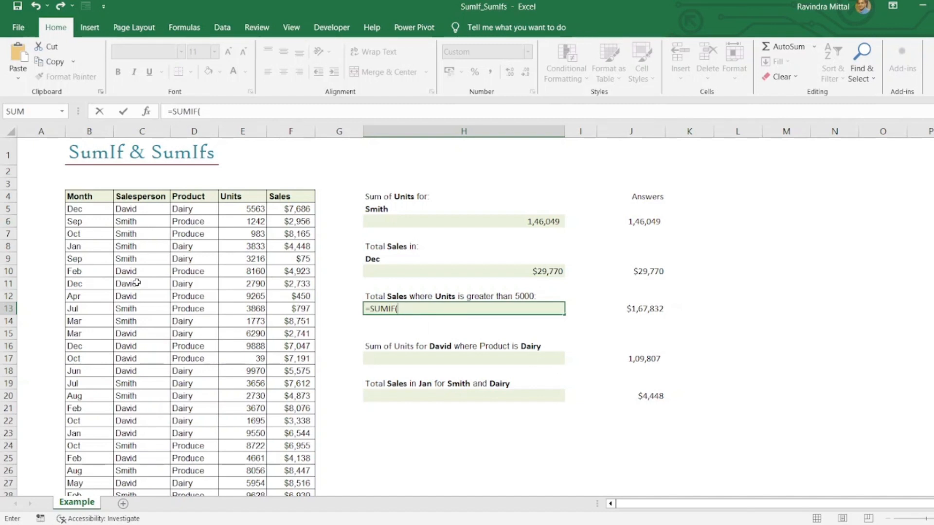
left_click(236, 210)
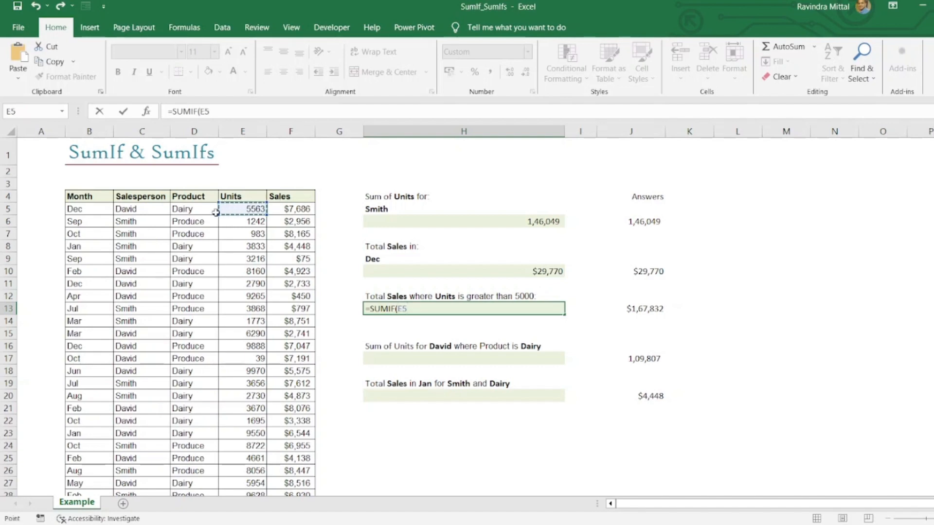
key("ctrl+shift+Down")
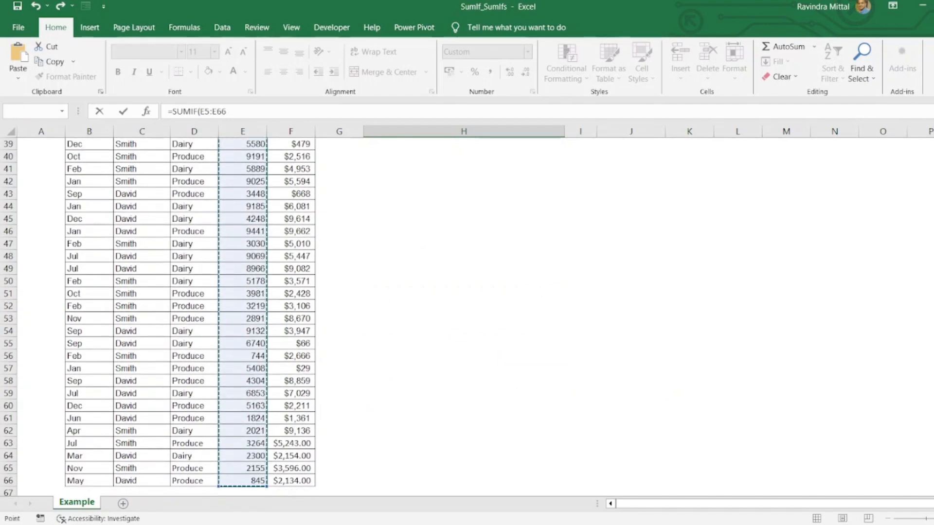
scroll(417, 273, "up", 1)
scroll(434, 291, "up", 12)
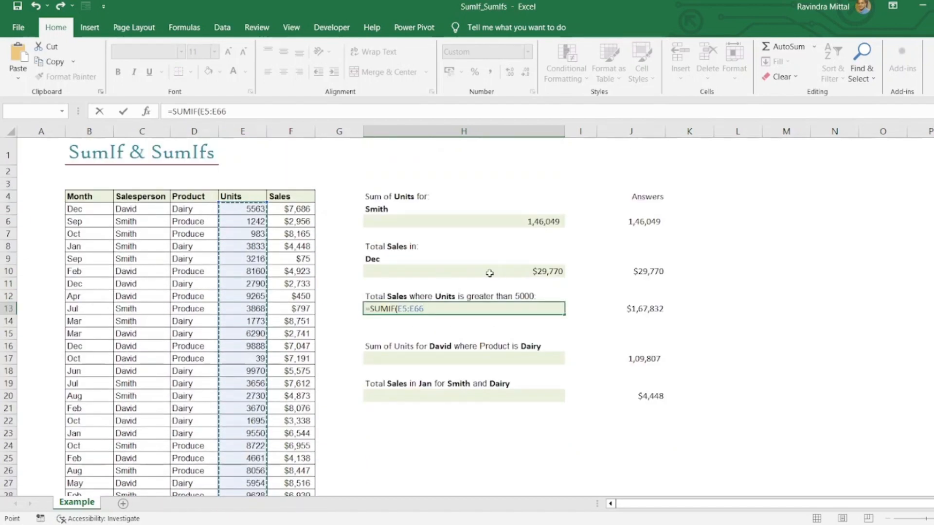
type(",")
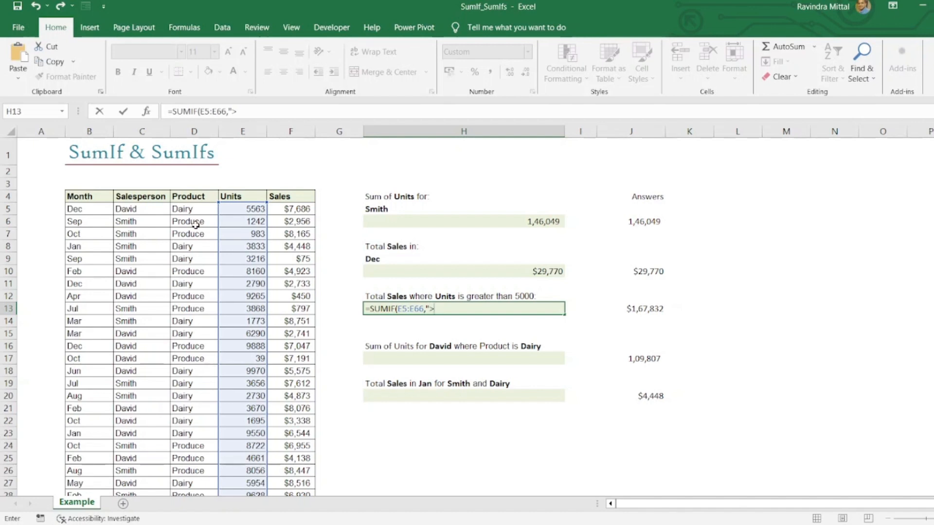
Finish the H13 SUMIF with the criterion ">5000" and the Sales values F5:F66 as the sum range
type(">5000")
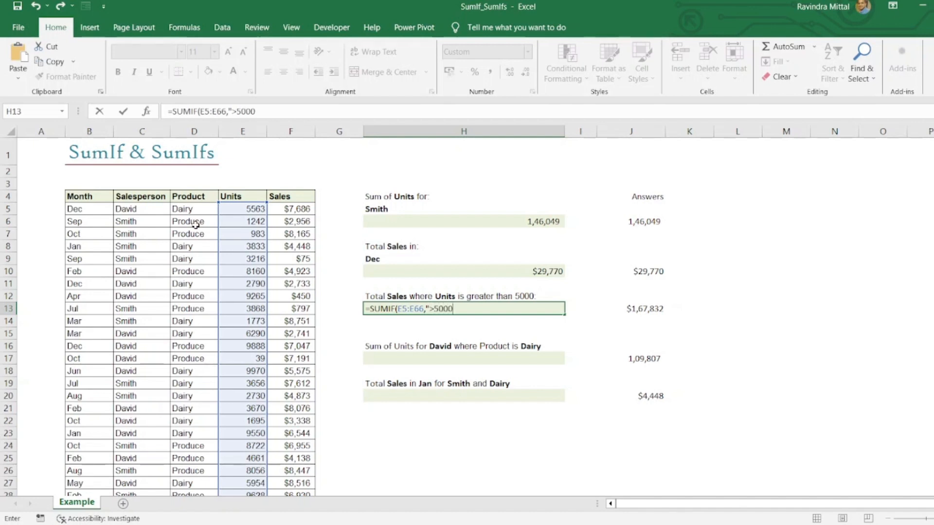
type("\",")
left_click(277, 209)
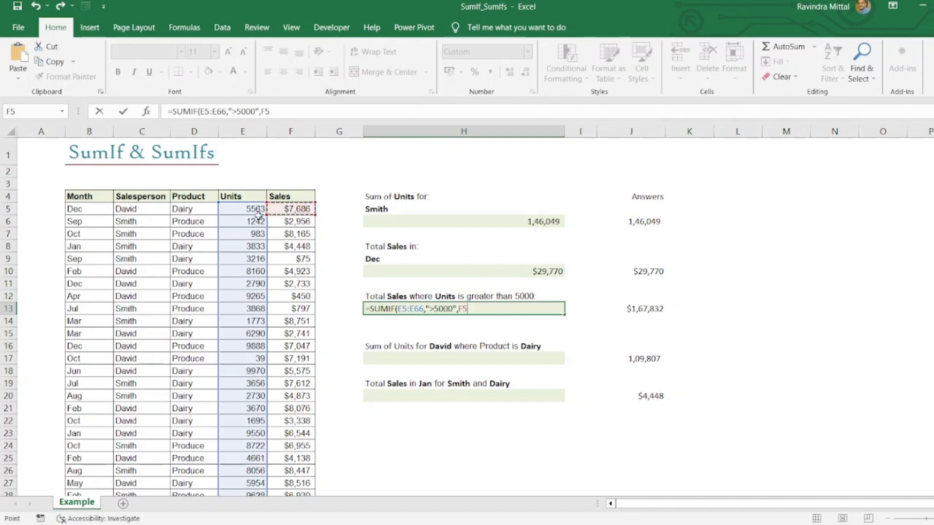
key("ctrl+shift+Down")
key("Return")
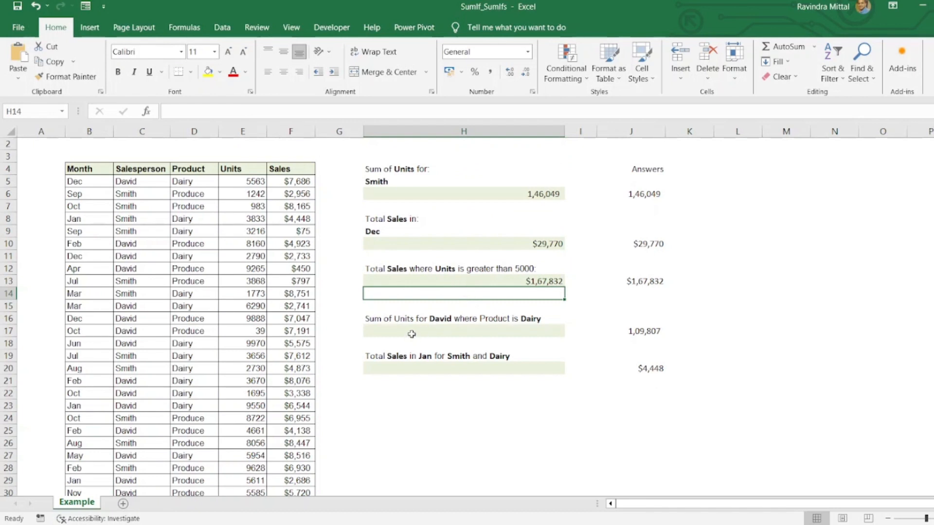
scroll(413, 331, "up", 1)
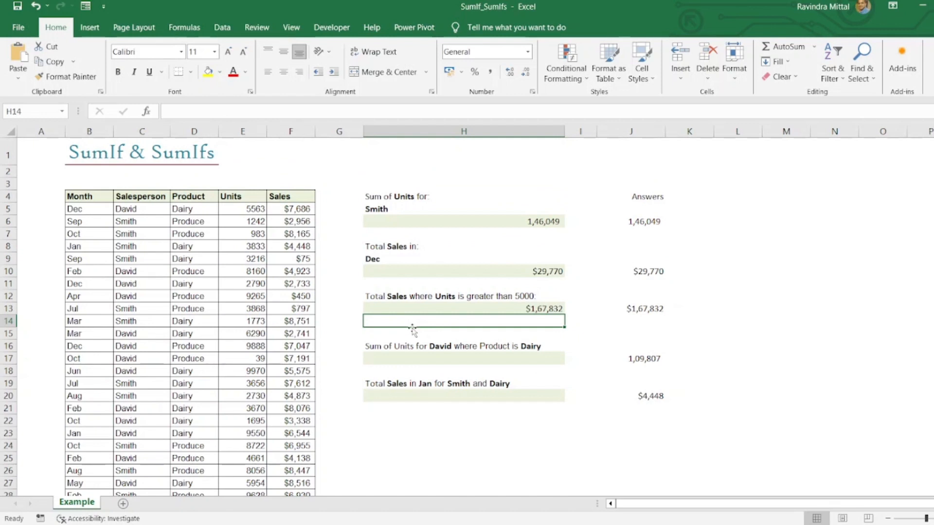
Begin a SUMIFS formula in H17 with the Units values E5:E66 as the sum range
left_click(406, 359)
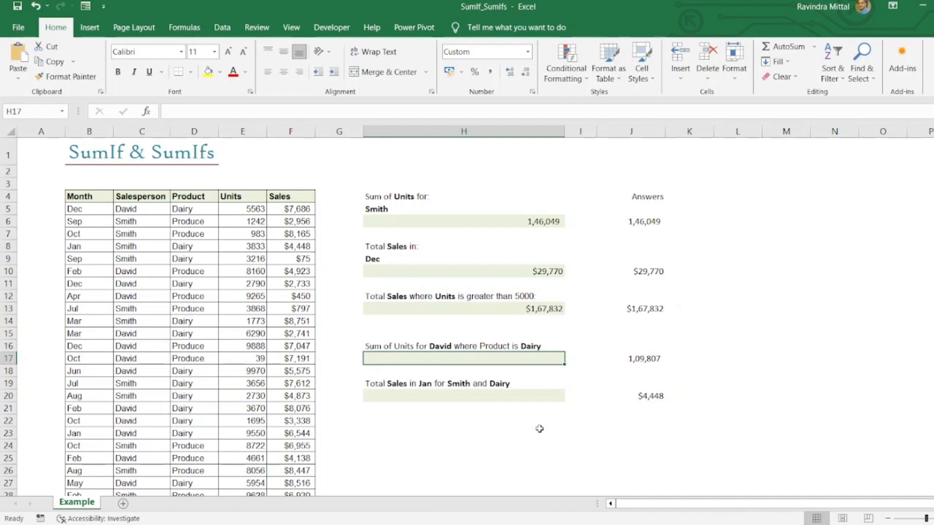
type("=sum")
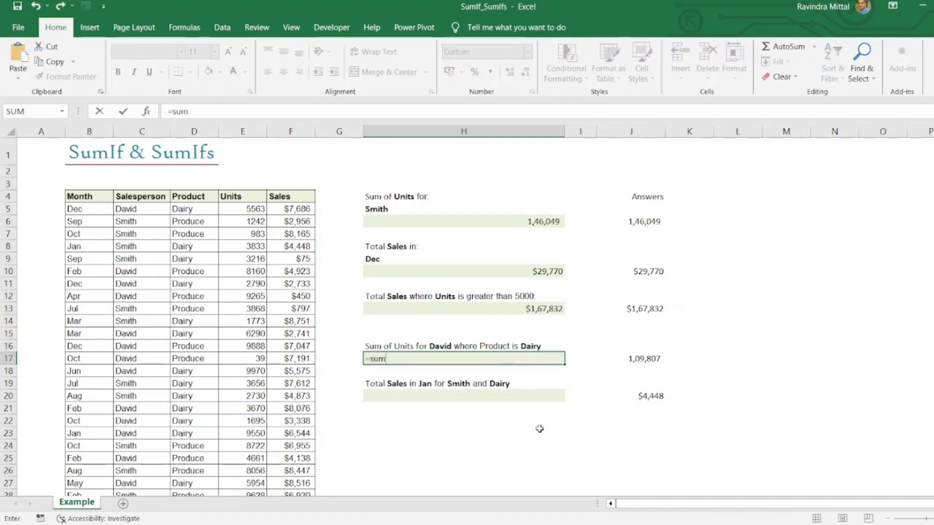
type("if")
type("s")
key("Tab")
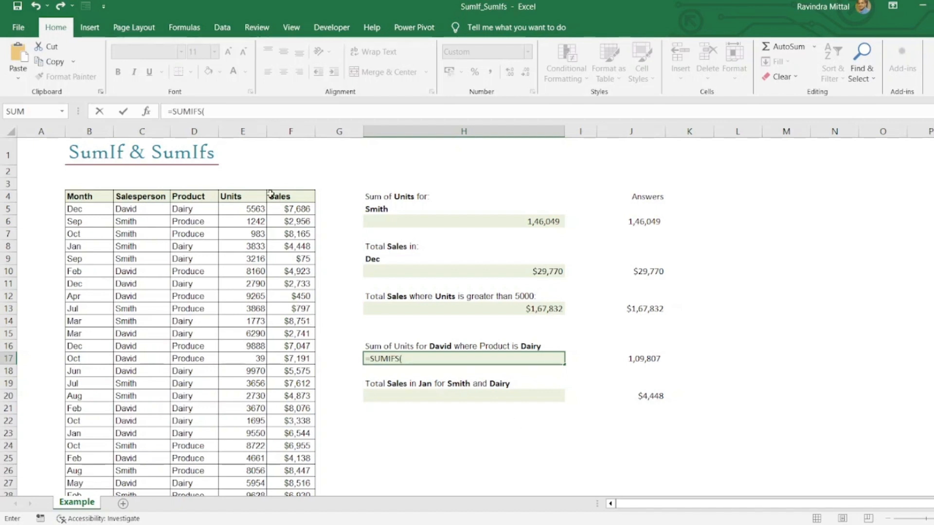
left_click(232, 205)
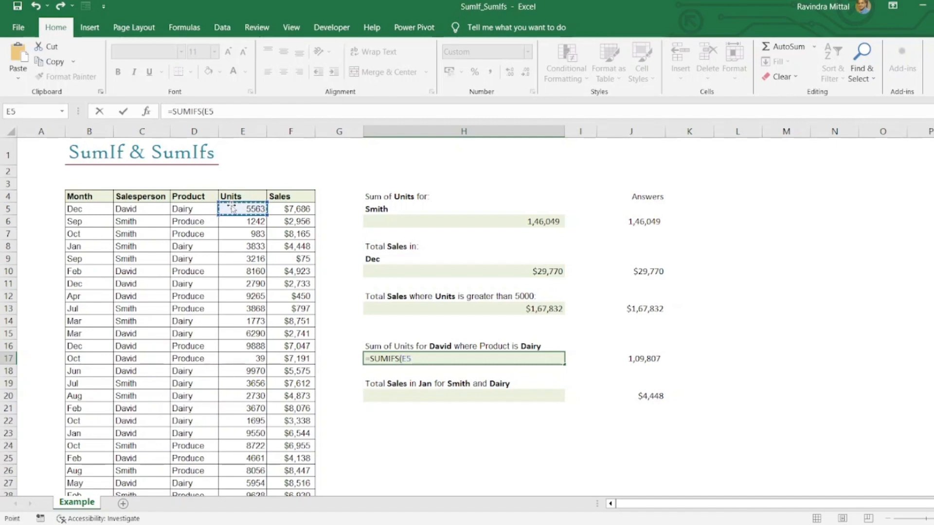
key("ctrl+shift+Down")
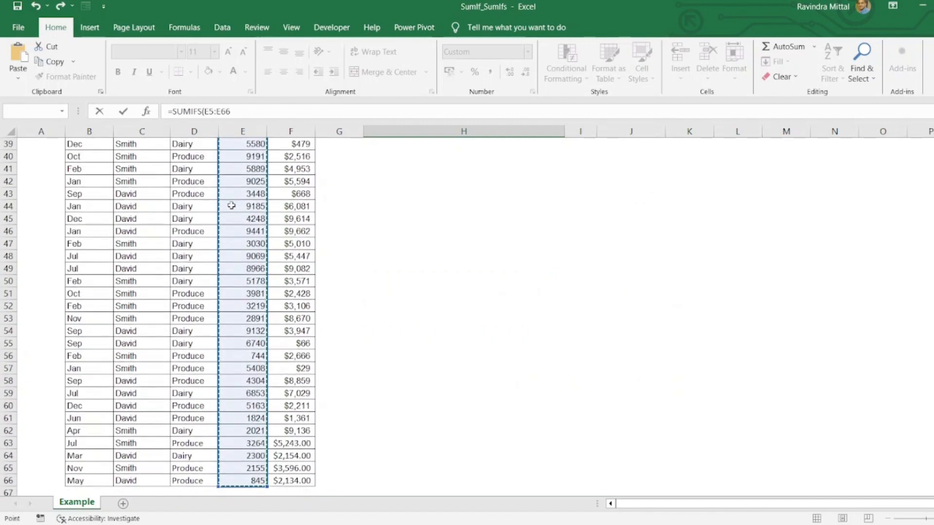
left_click(258, 111)
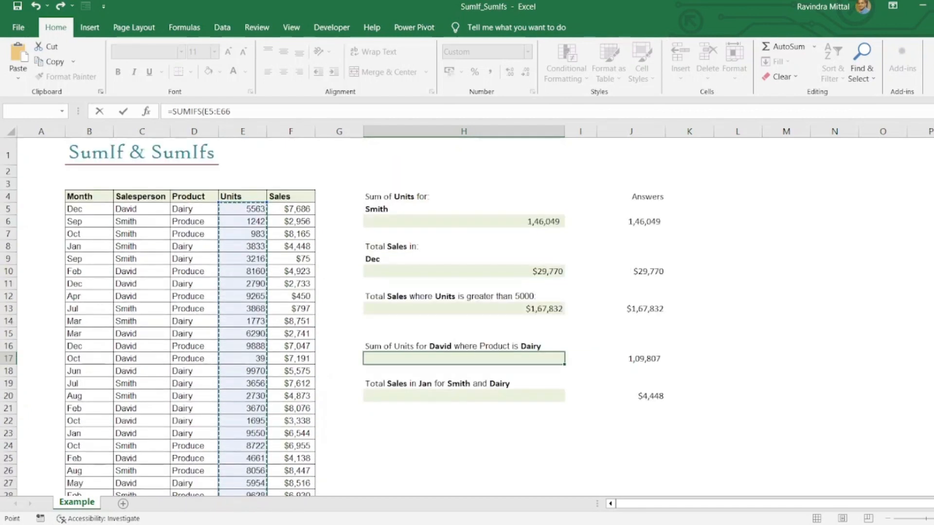
type(",")
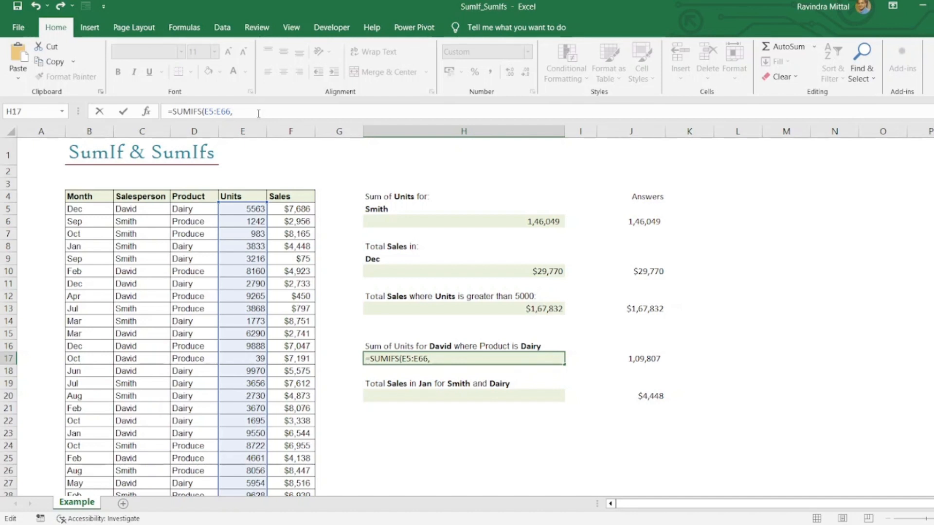
Add the Salesperson entries C5:C66 to the H17 SUMIFS as the first criteria range, with C5 as its criterion
left_click(147, 208)
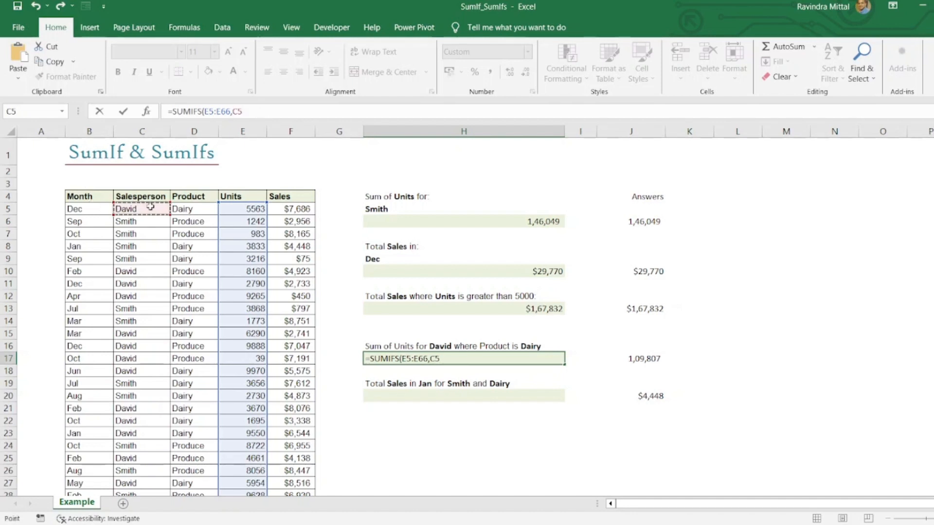
key("ctrl+shift+Down")
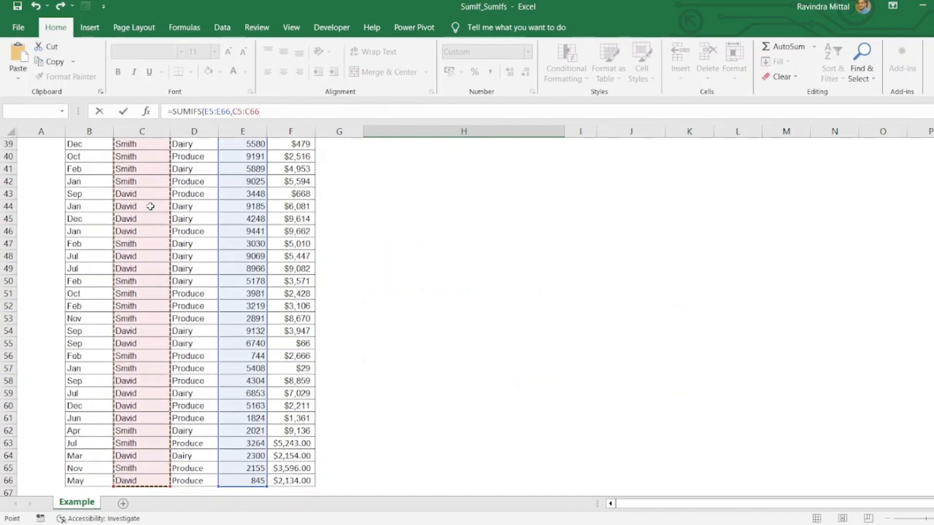
type(",")
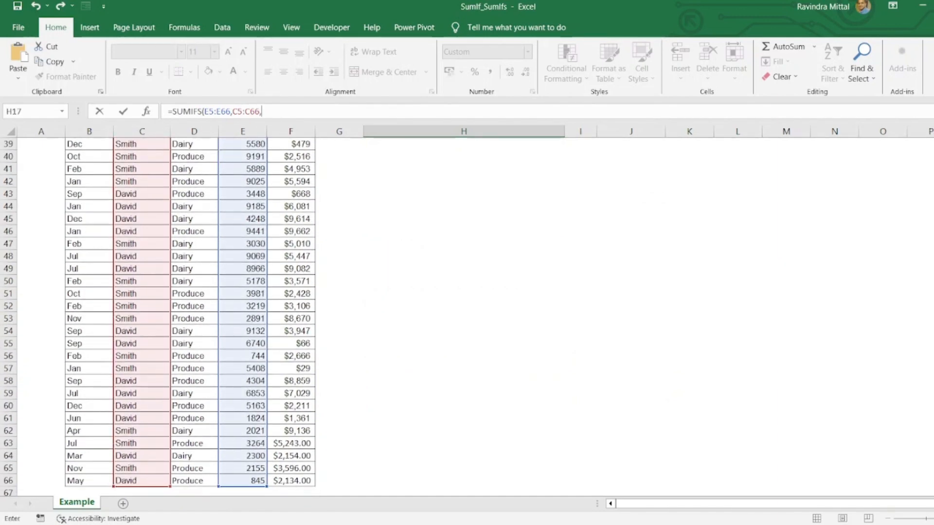
scroll(353, 280, "up", 13)
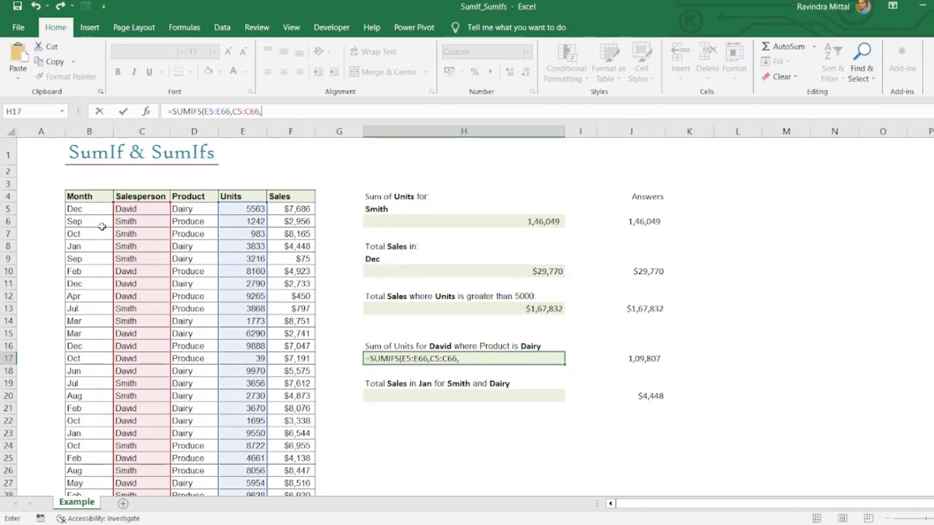
left_click(134, 209)
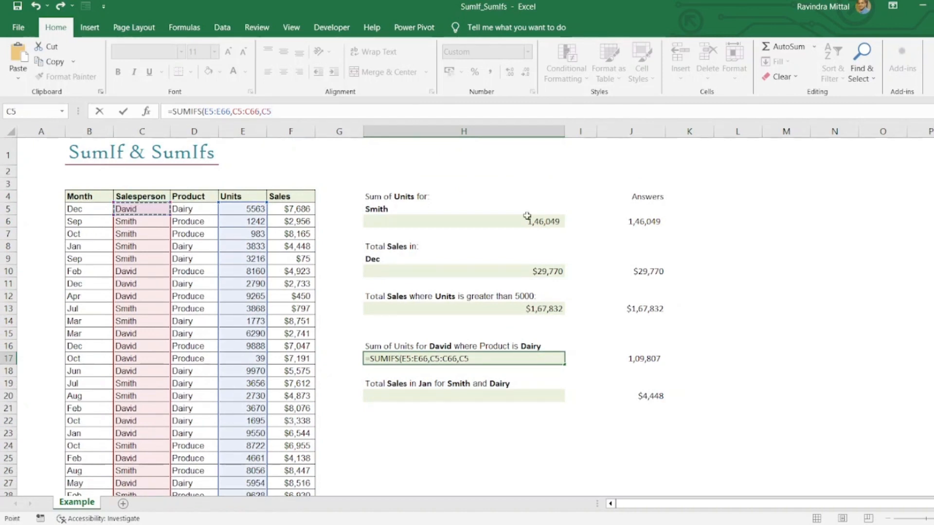
type(",")
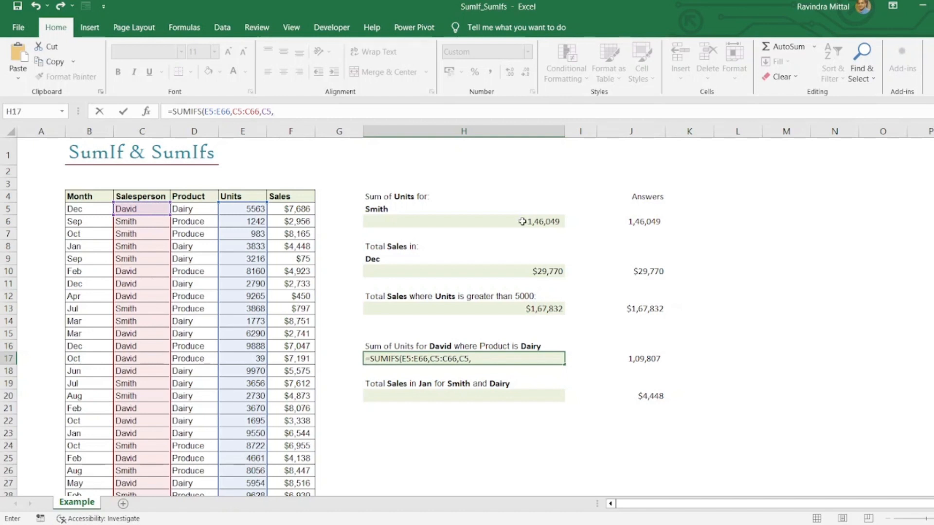
Finish the H17 SUMIFS with the Product entries D5:D66 as the second criteria range and D5 as its criterion
left_click(196, 209)
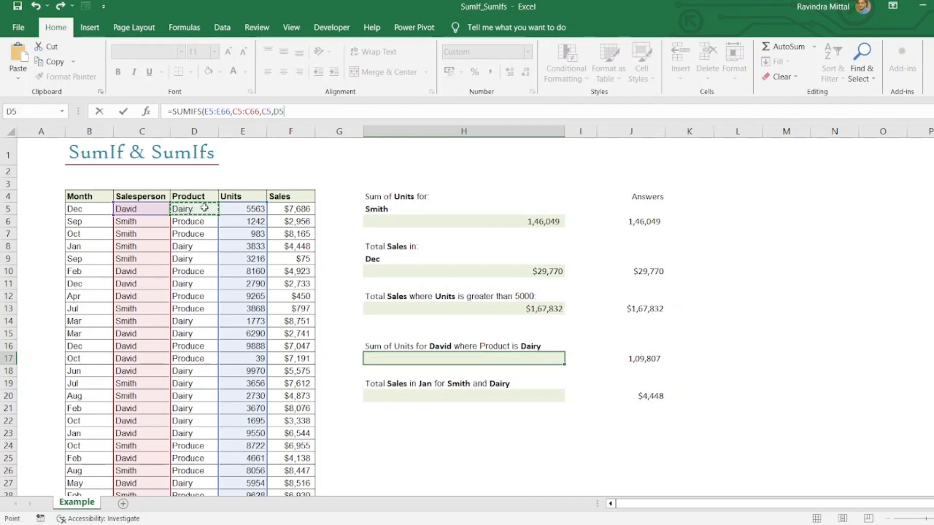
key("ctrl+shift+Down")
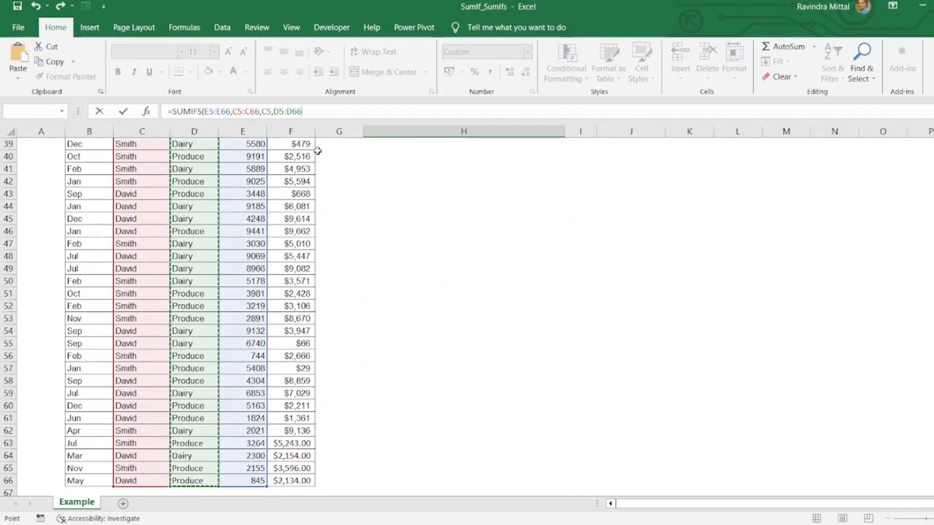
type(",")
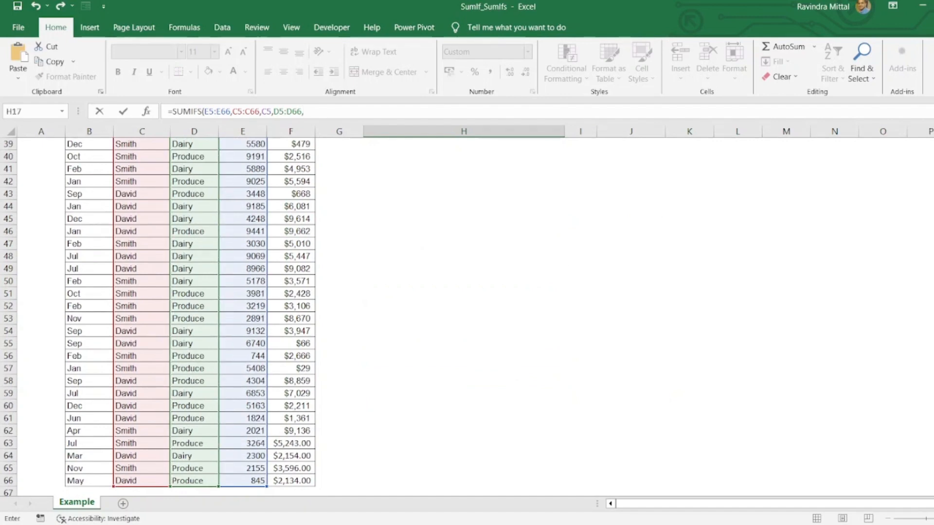
scroll(171, 209, "up", 13)
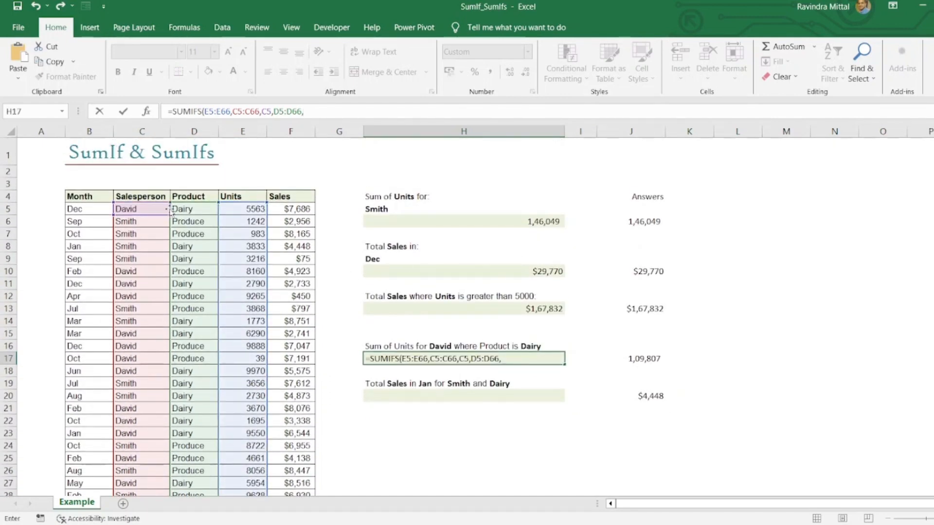
left_click(177, 208)
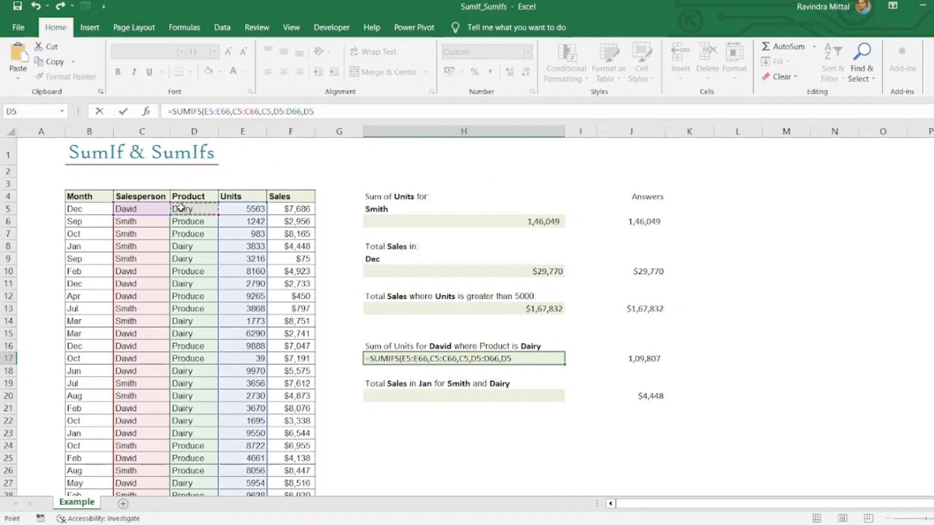
type(")")
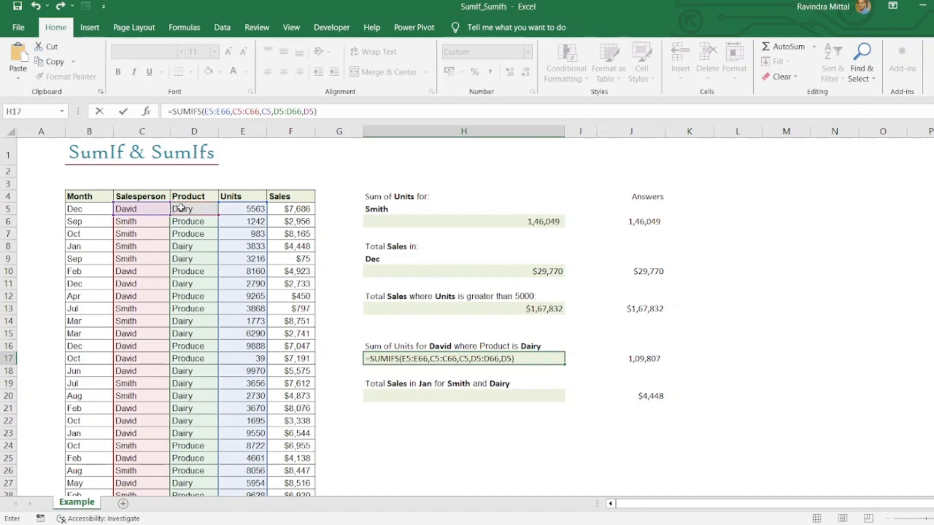
key("Return")
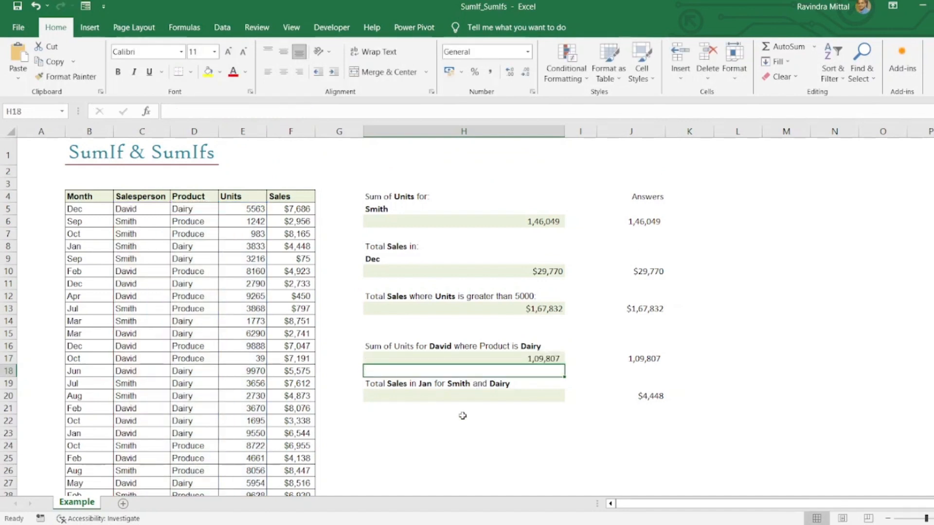
Begin a SUMIFS formula in H20 with the Sales values F5:F66 as the sum range
left_click(461, 395)
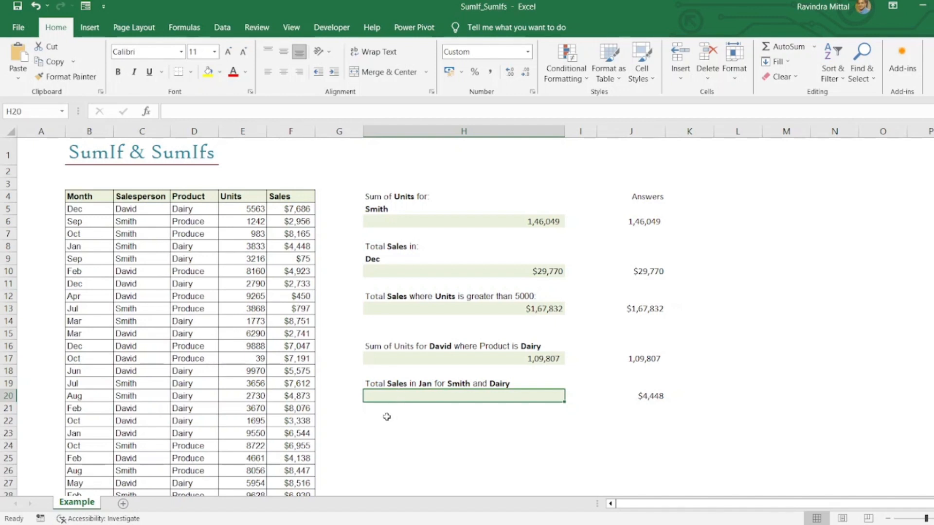
type("=sum")
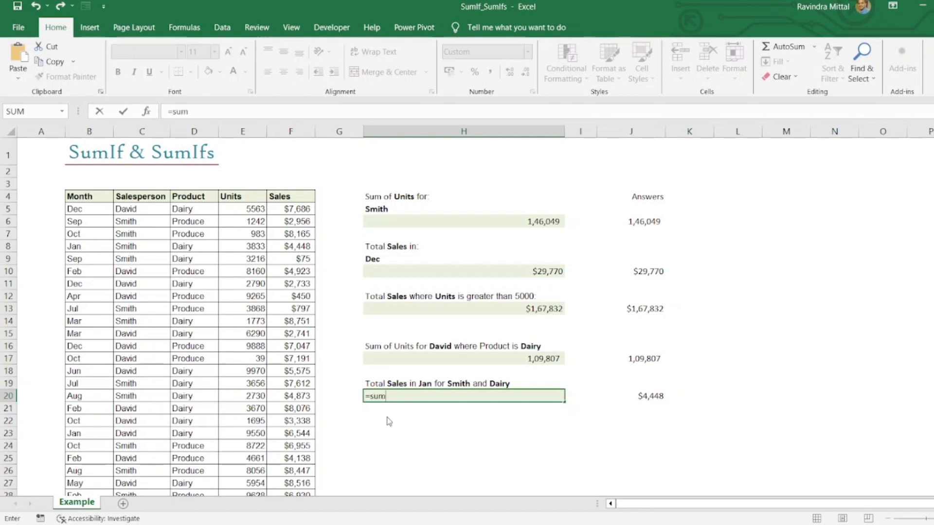
type("ifs(")
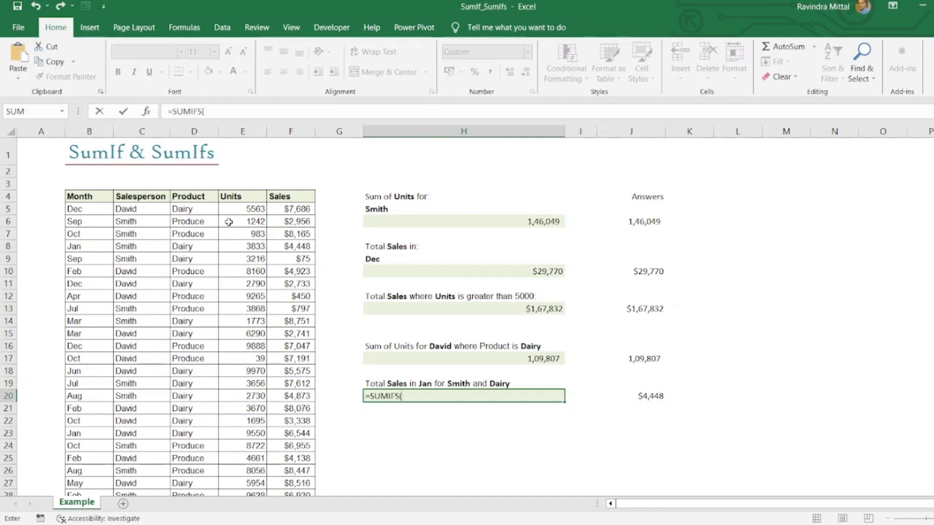
left_click(281, 208)
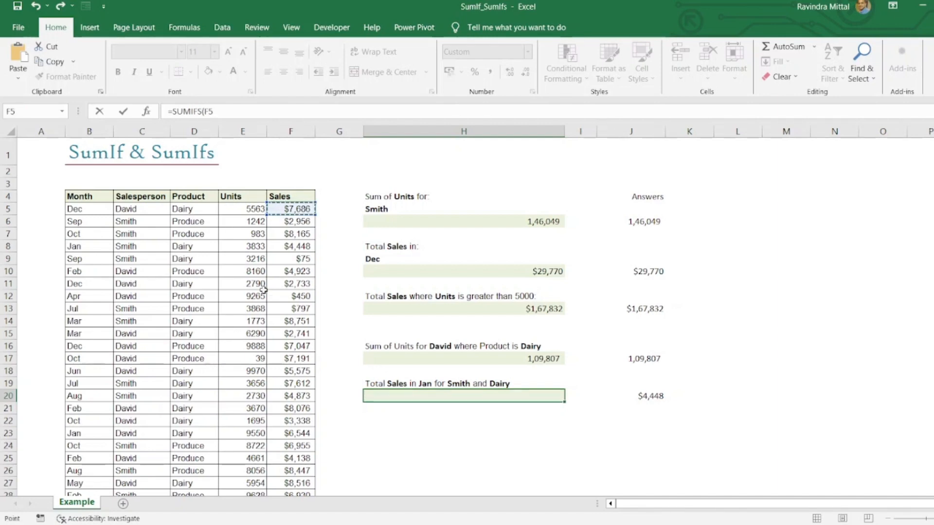
key("ctrl+shift+Down")
left_click(250, 113)
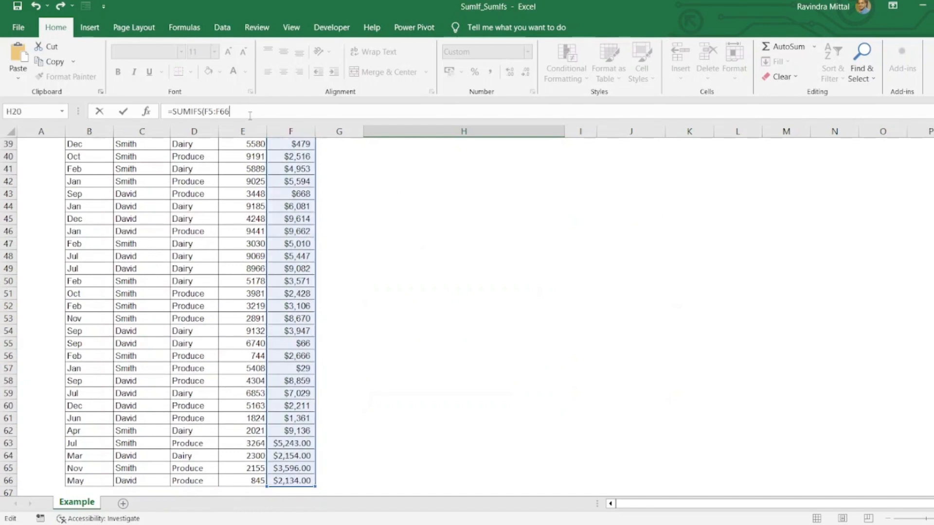
type(",")
scroll(169, 262, "up", 13)
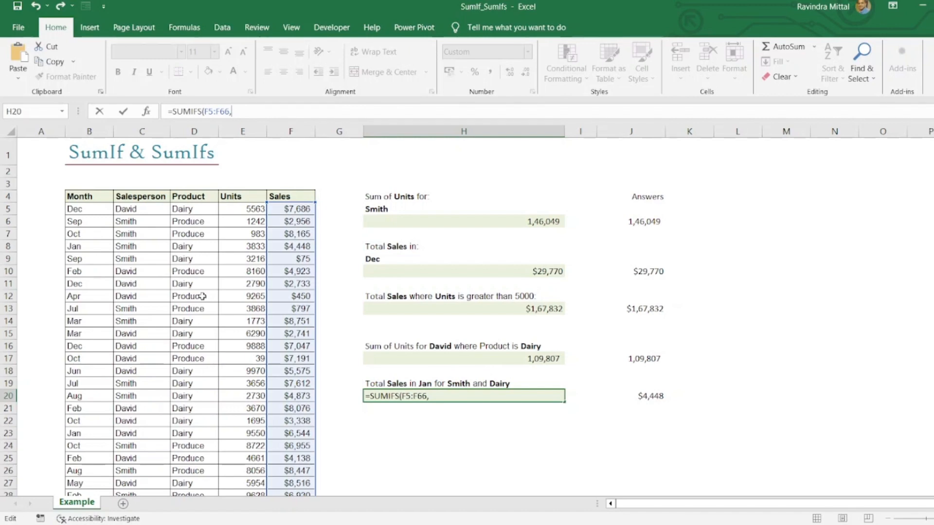
Add the Month entries B5:B66 to the H20 SUMIFS as the first criteria range, with B8 as its criterion
left_click(91, 210)
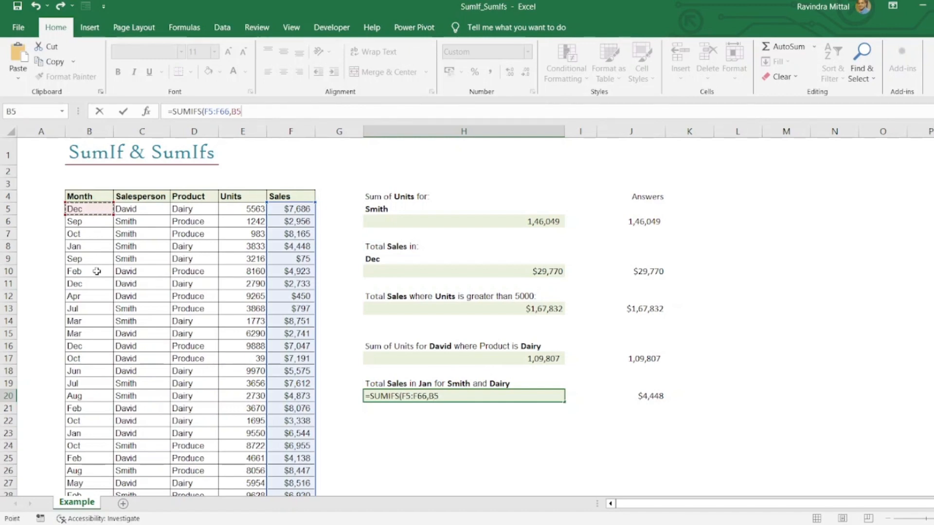
key("ctrl+shift+Down")
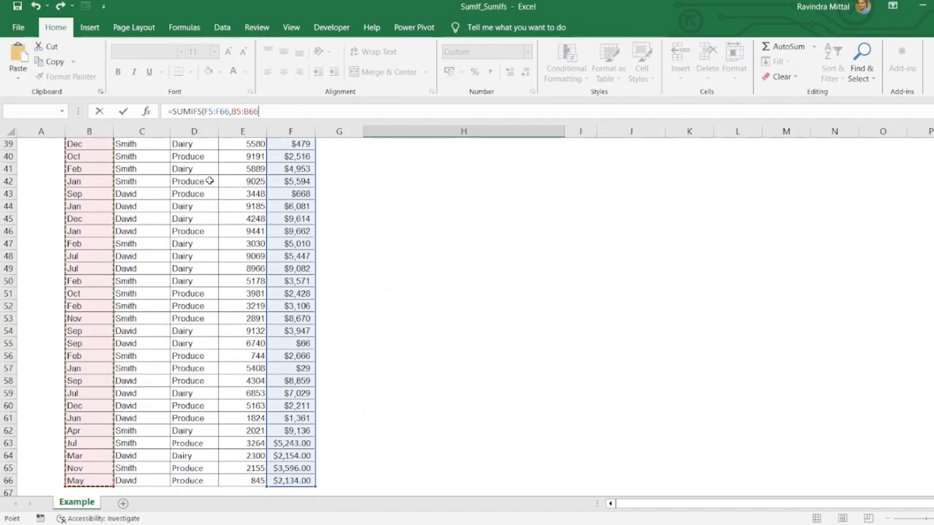
type(",")
scroll(105, 229, "up", 13)
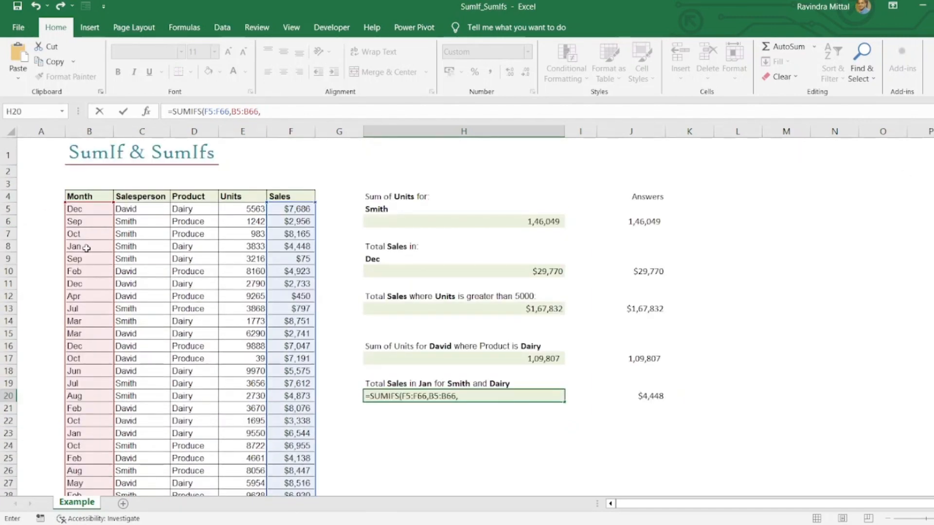
left_click(91, 246)
type(",")
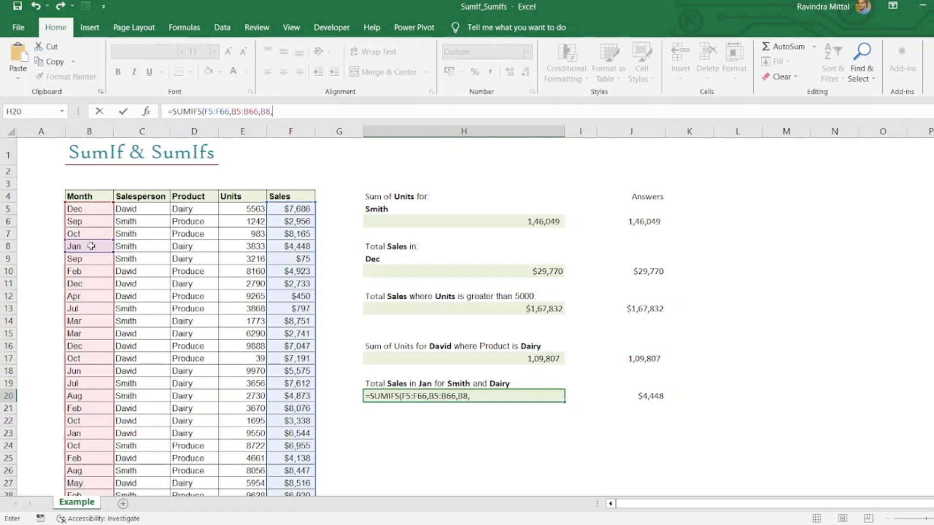
Add the Salesperson entries C5:C66 to the H20 SUMIFS as the second criteria range, with C6 as its criterion
left_click(157, 209)
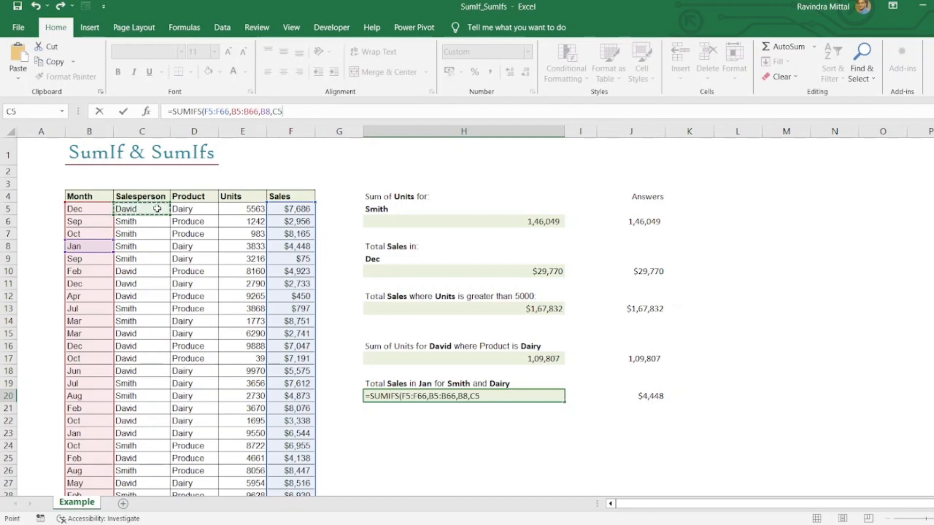
key("ctrl+shift+Down")
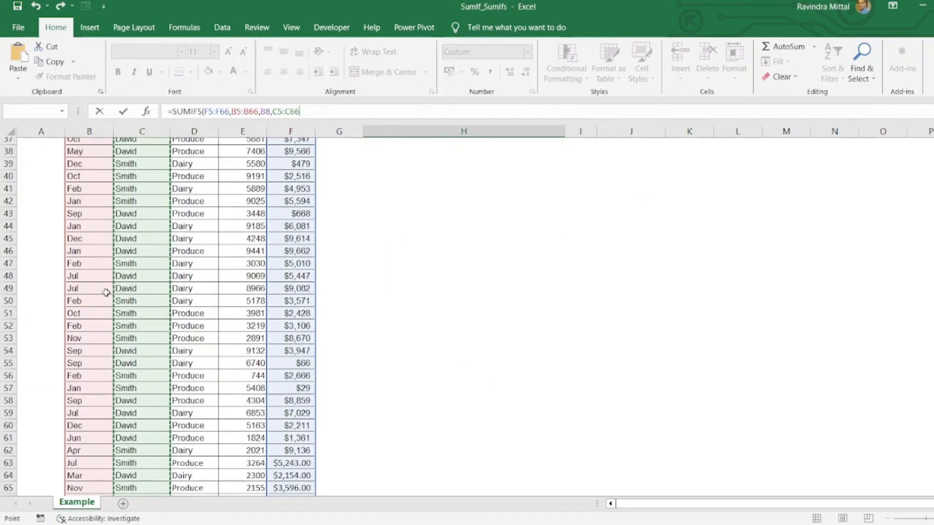
type(",")
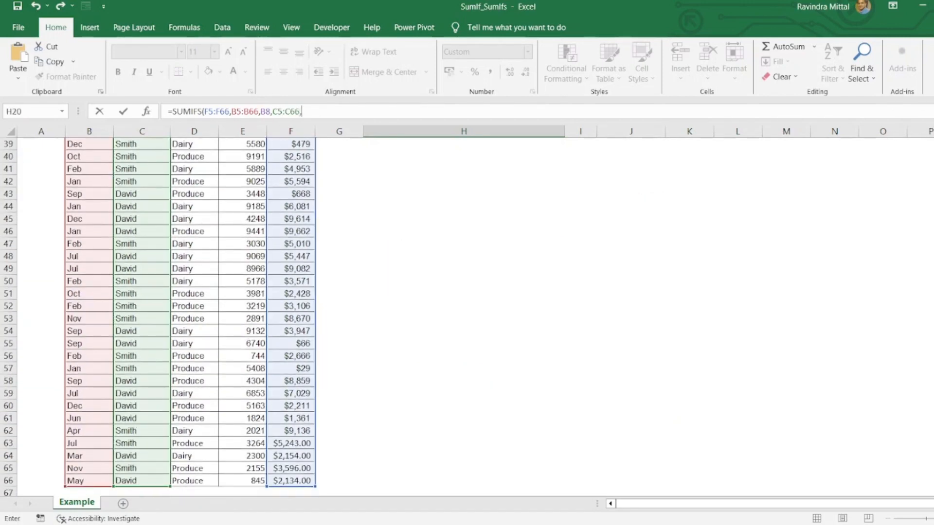
scroll(924, 214, "up", 13)
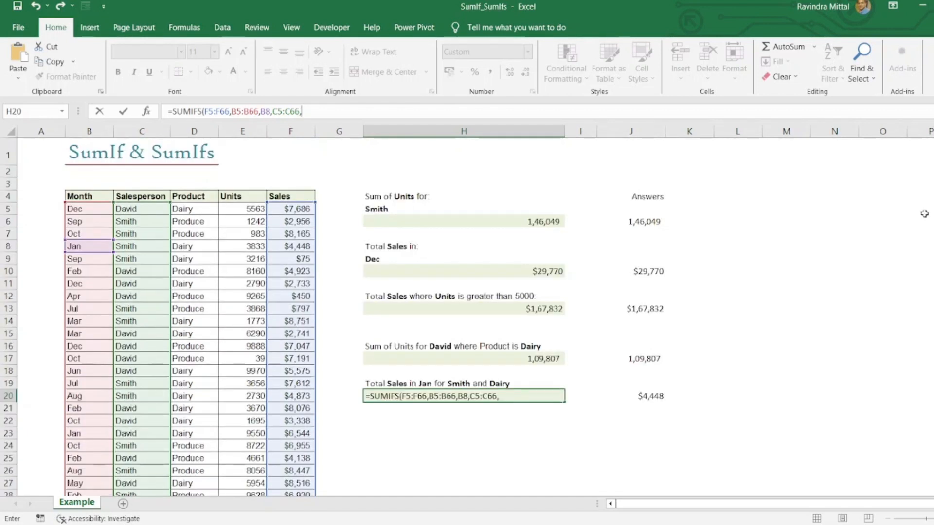
left_click(152, 221)
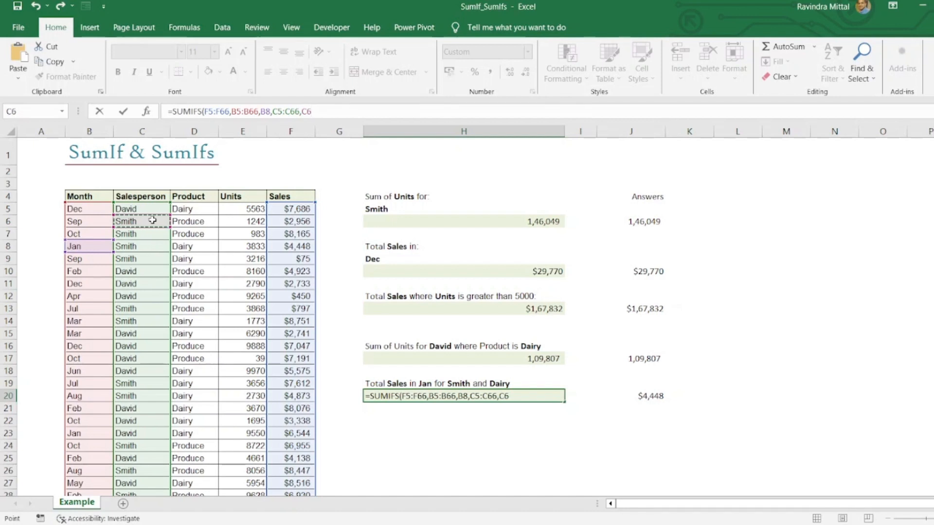
Finish the H20 SUMIFS with the Product entries D5:D66 as the third criteria range and D5 as its criterion
type(",")
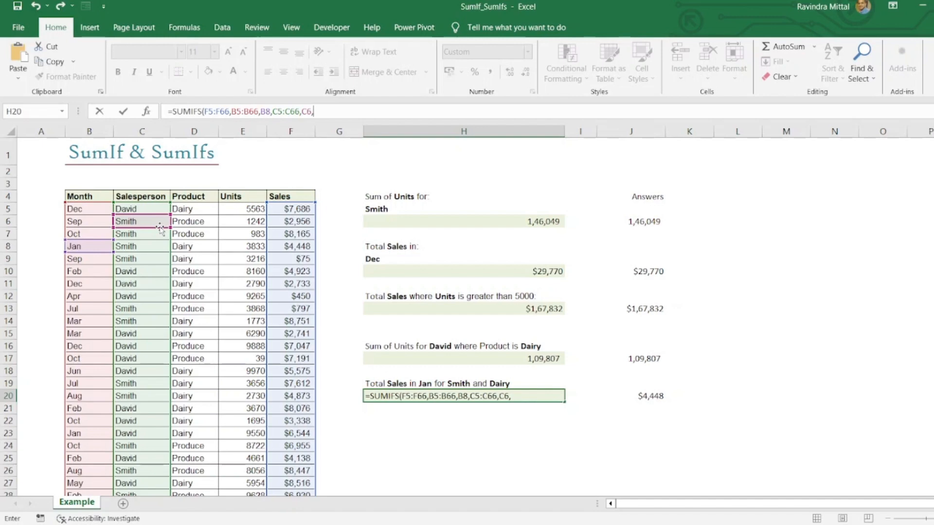
left_click(198, 207)
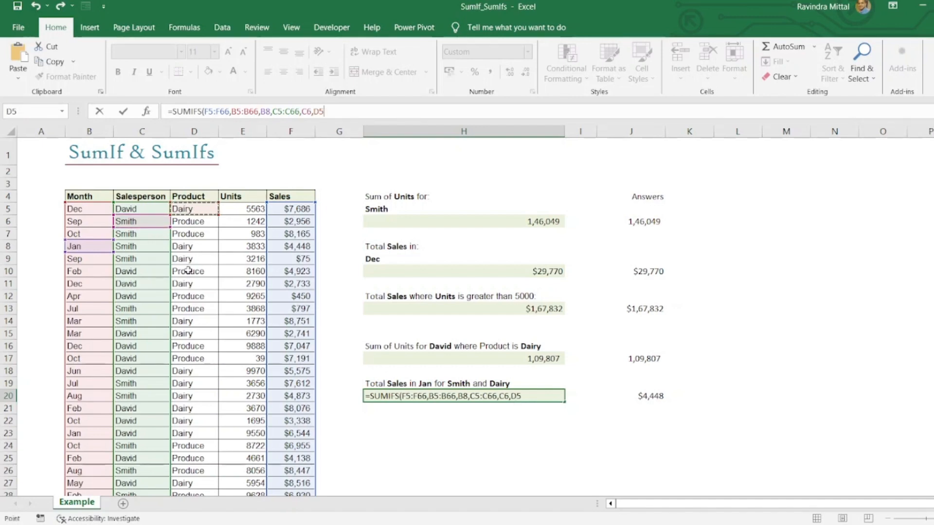
key("ctrl+shift+Down")
type(",")
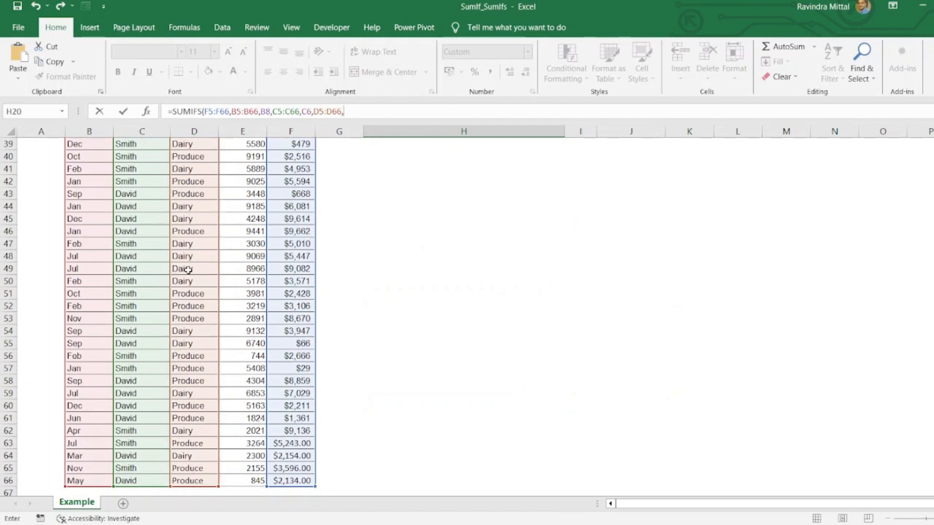
scroll(250, 192, "up", 13)
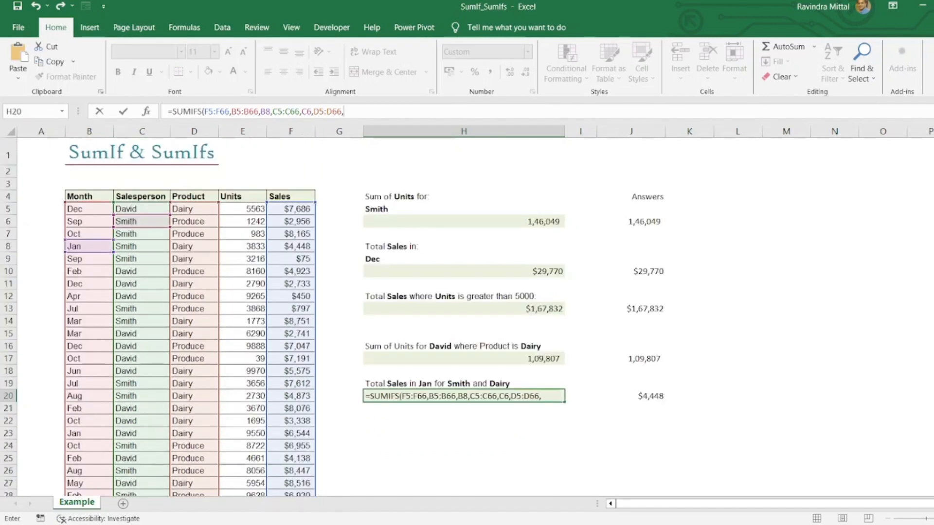
left_click(173, 212)
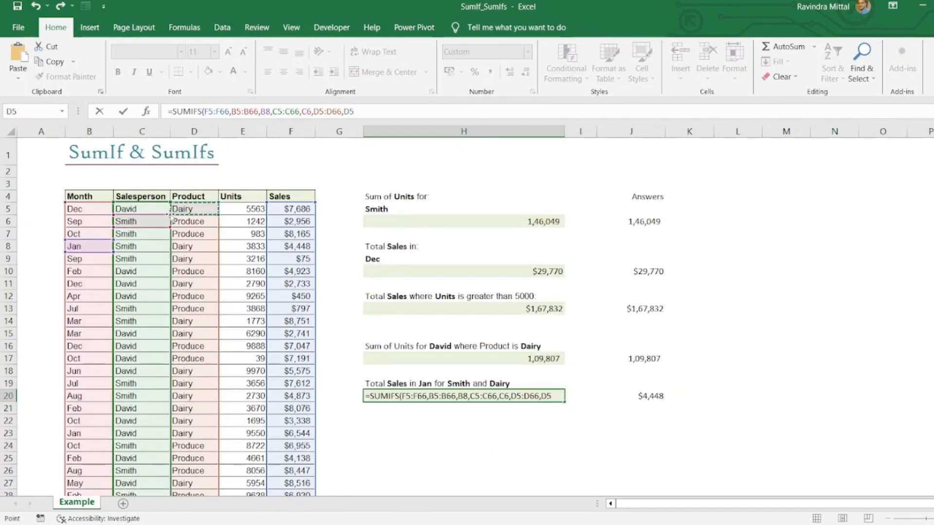
type(")")
key("Return")
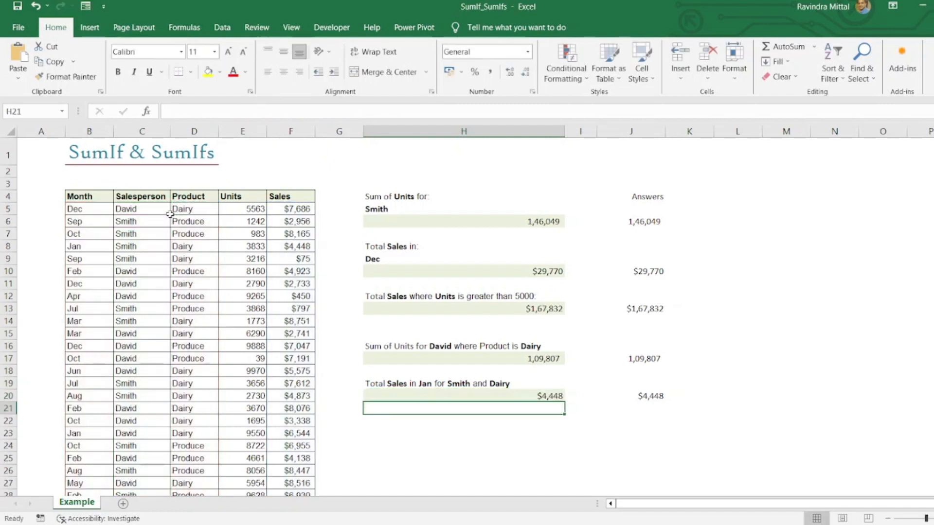